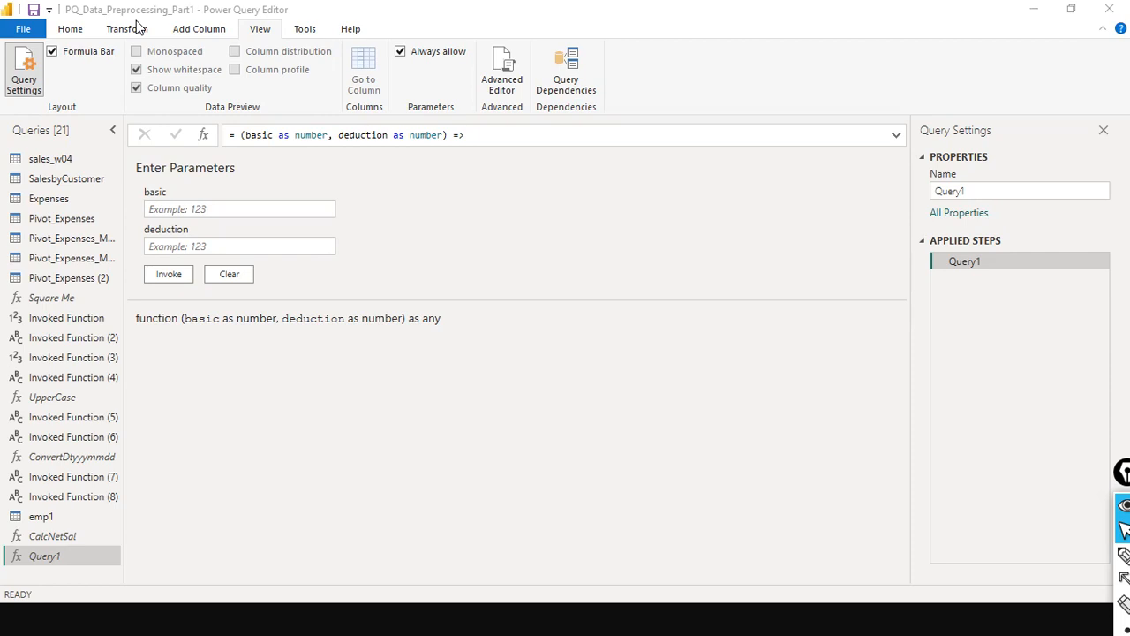
# Step: Connect to the Excel workbook aggSalesPresent.xls in the dat1 folder as a new data source
pyautogui.click(74, 38)
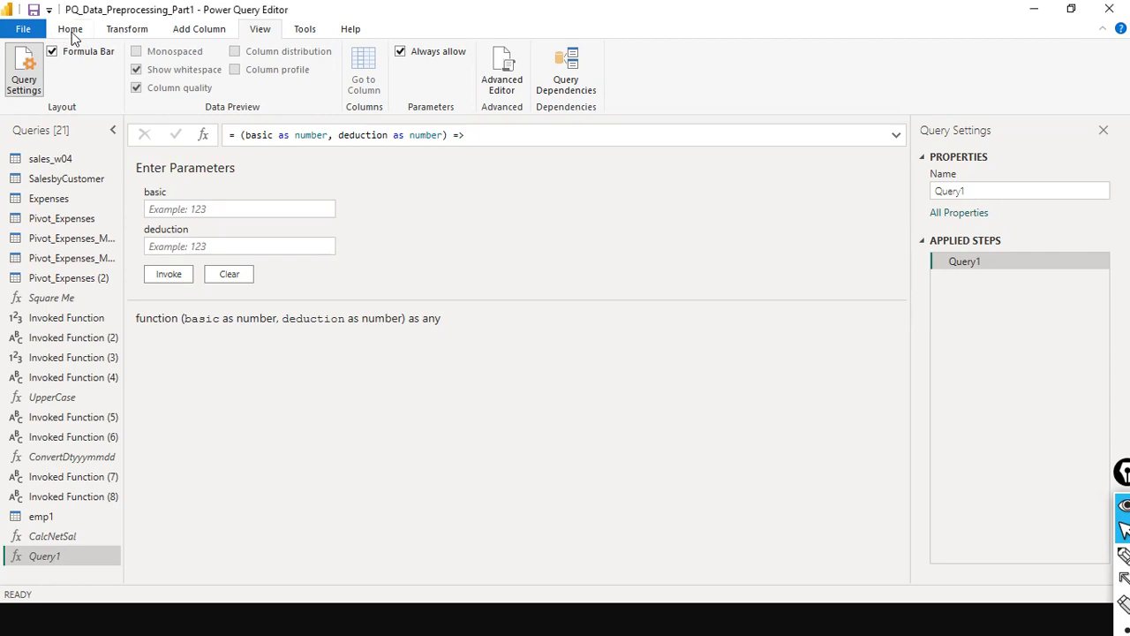
pyautogui.click(70, 29)
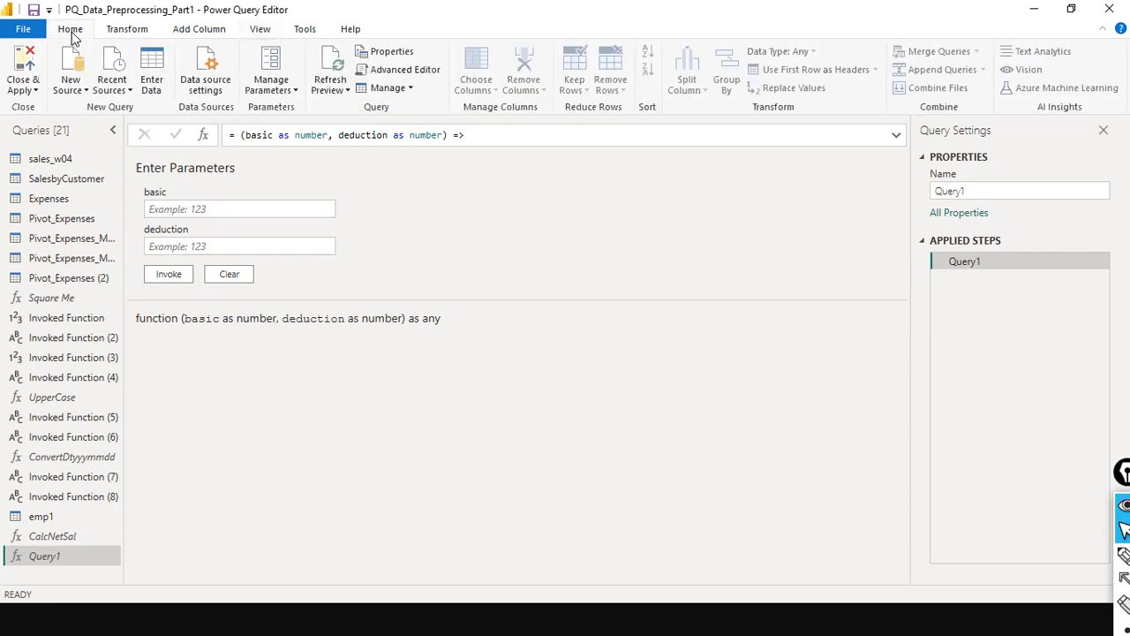
pyautogui.click(71, 85)
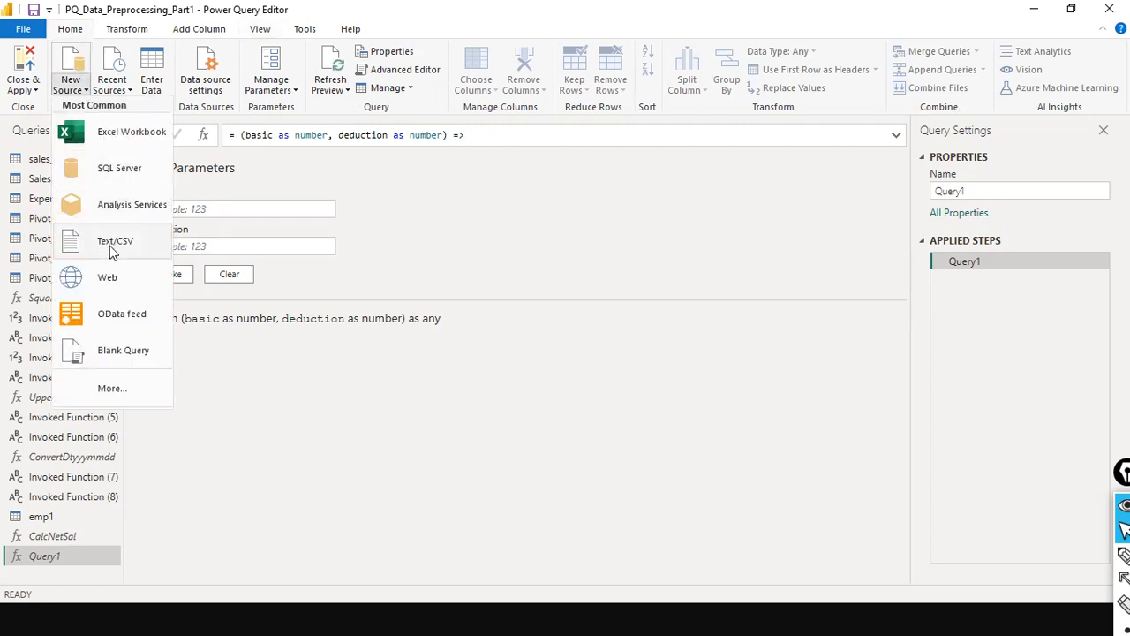
pyautogui.click(127, 132)
pyautogui.click(166, 146)
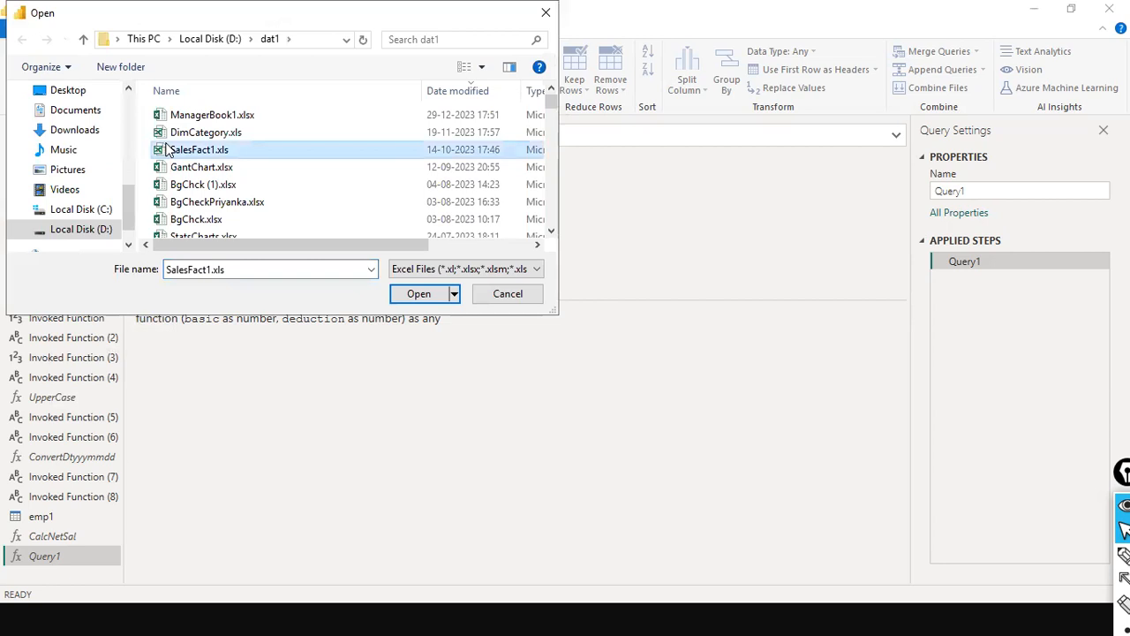
pyautogui.write('agg')
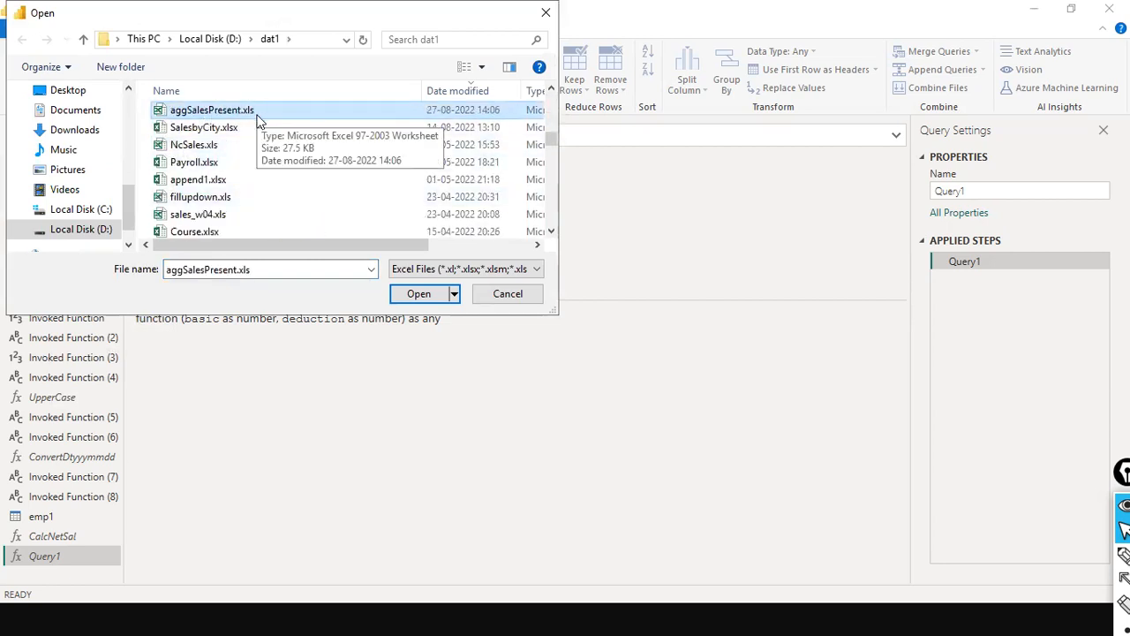
pyautogui.click(424, 297)
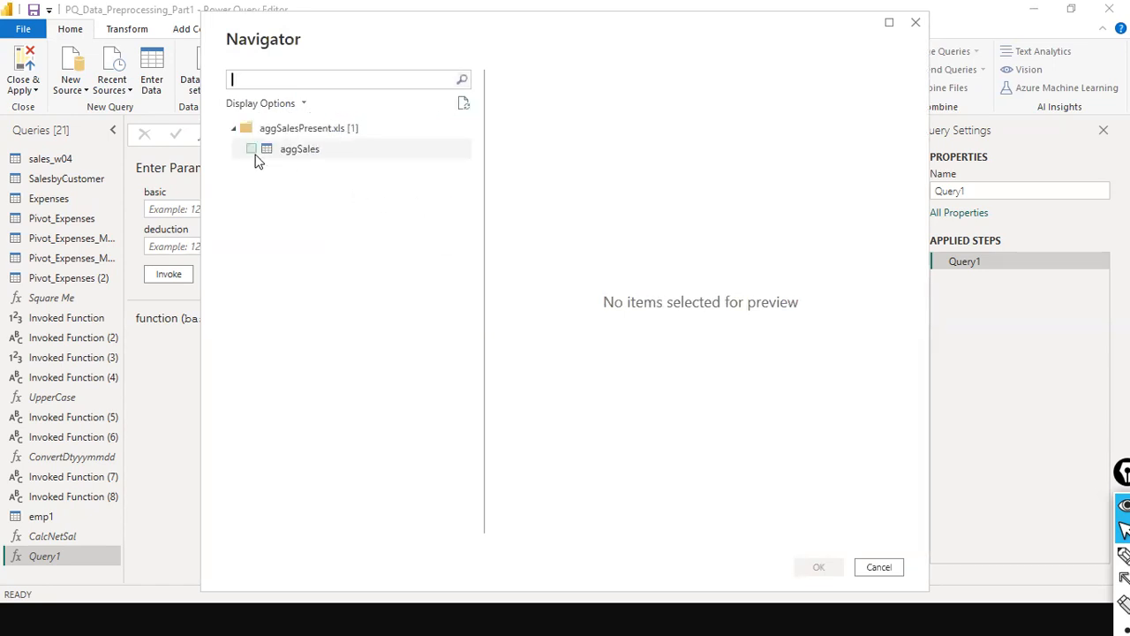
# Step: Select the aggSales table from the workbook, enlarge its preview and load it as a query
pyautogui.click(252, 149)
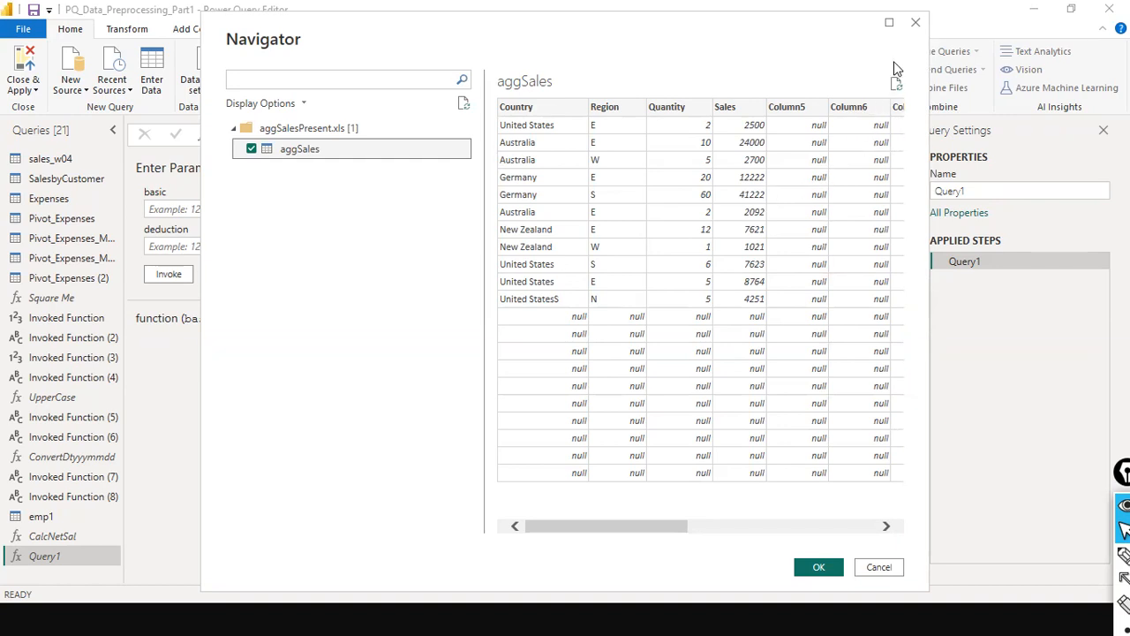
pyautogui.click(889, 24)
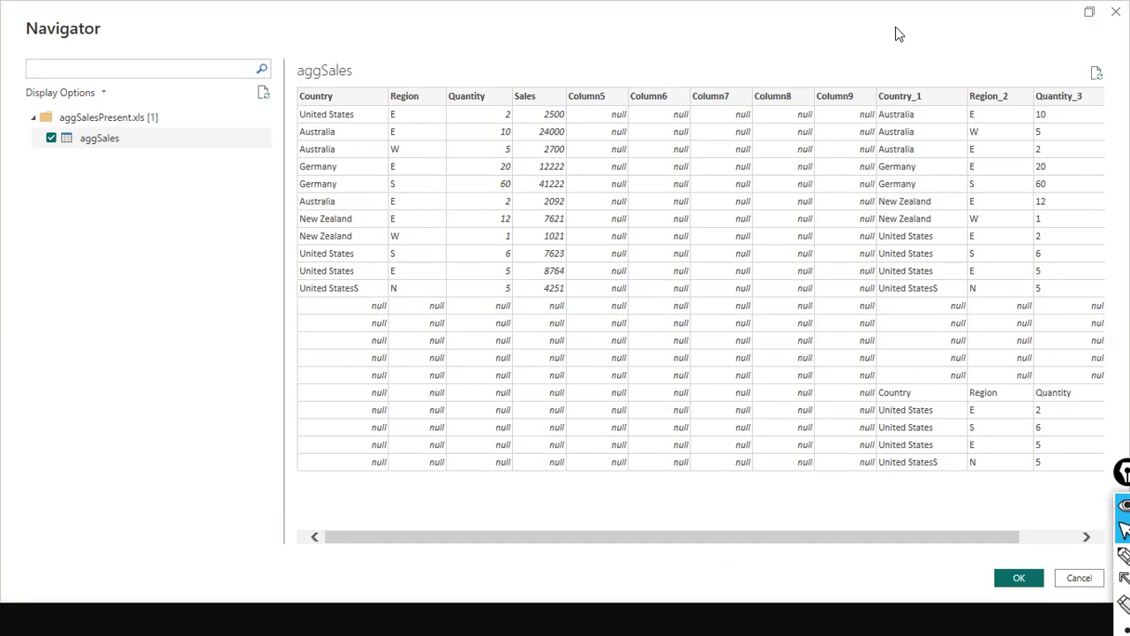
pyautogui.click(1015, 579)
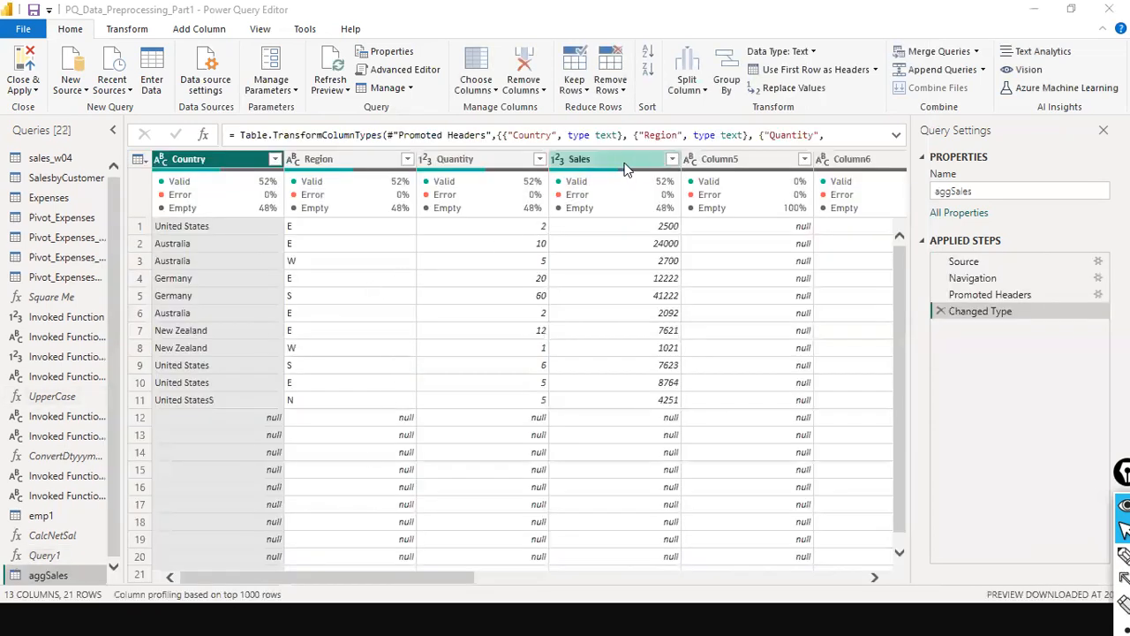
# Step: Remove all columns from Column5 through Sales_4 from the aggSales query
pyautogui.click(720, 159)
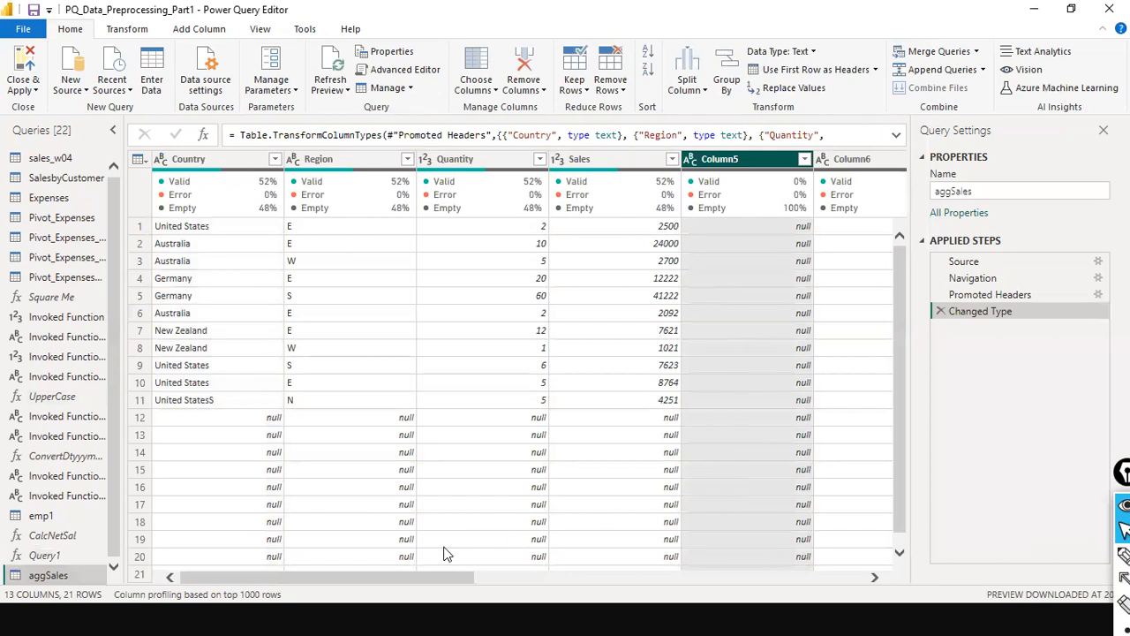
pyautogui.moveTo(410, 579); pyautogui.dragTo(944, 565)
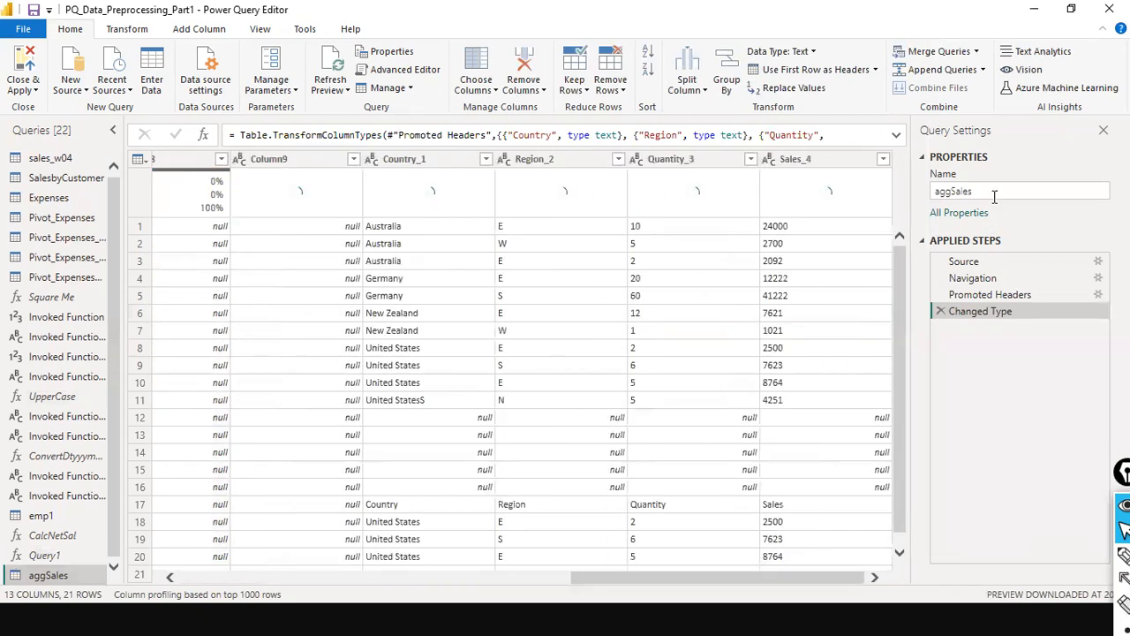
pyautogui.keyDown('shift'); pyautogui.click(833, 164); pyautogui.keyUp('shift')
pyautogui.rightClick(834, 170)
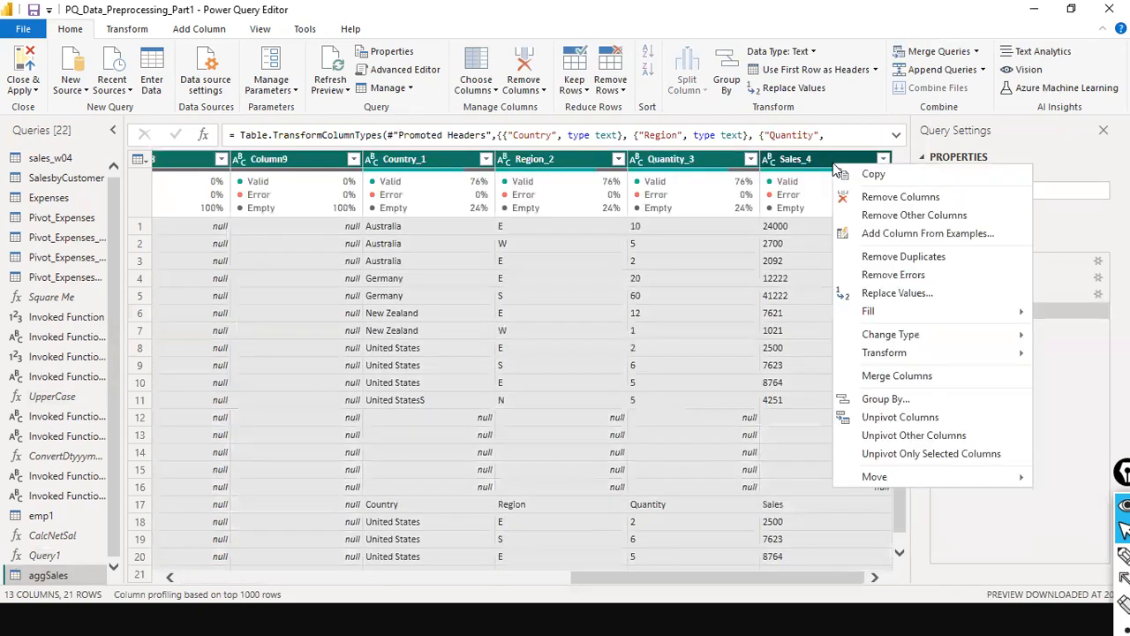
pyautogui.click(867, 194)
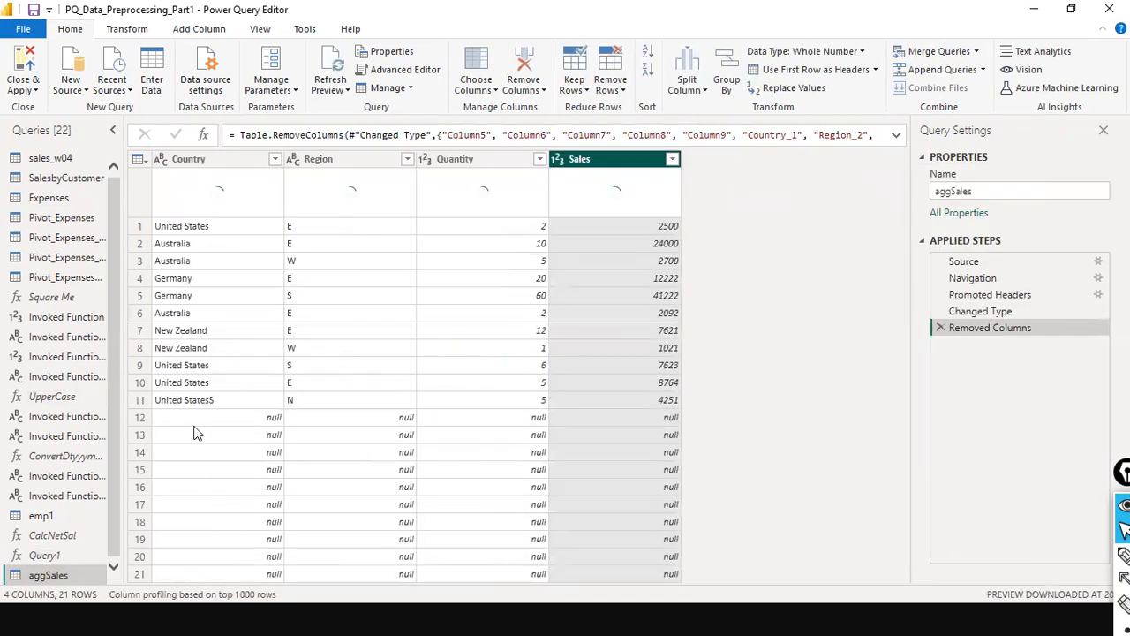
# Step: Remove the blank rows below the data in the aggSales query
pyautogui.click(154, 422)
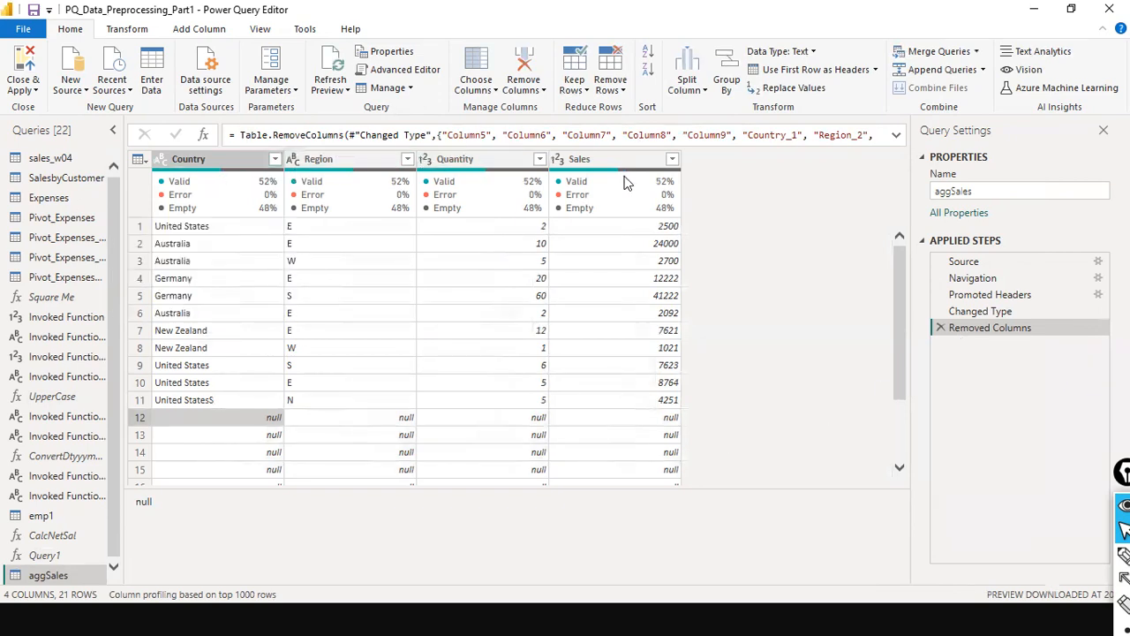
pyautogui.moveTo(626, 182)
pyautogui.scroll(-2, 306, 481)
pyautogui.scroll(2, 306, 484)
pyautogui.click(623, 89)
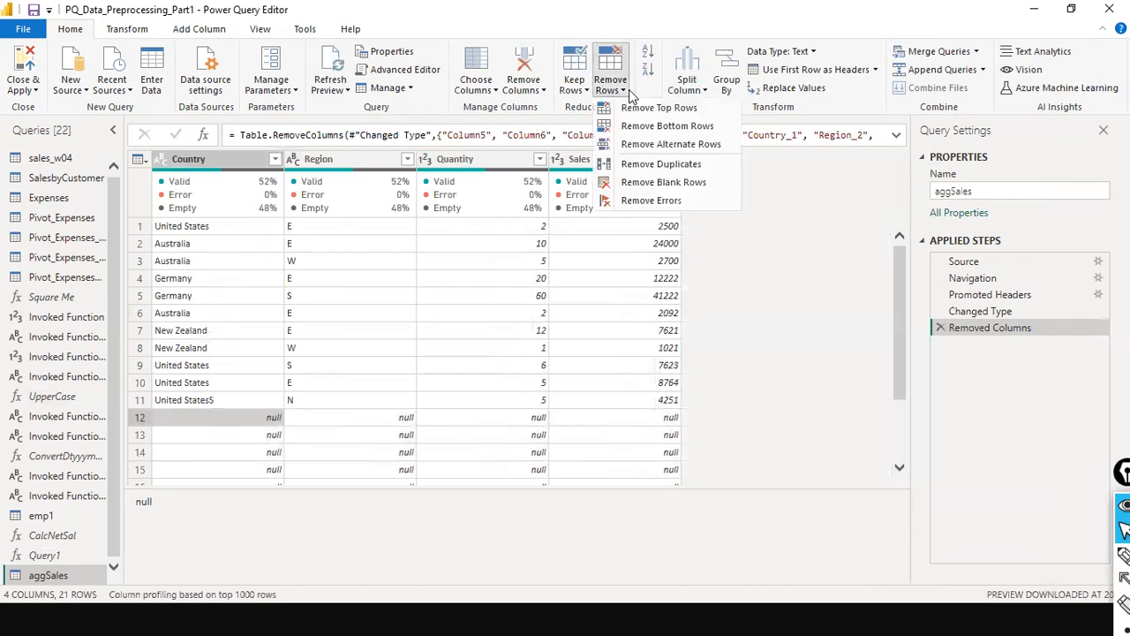
pyautogui.click(649, 183)
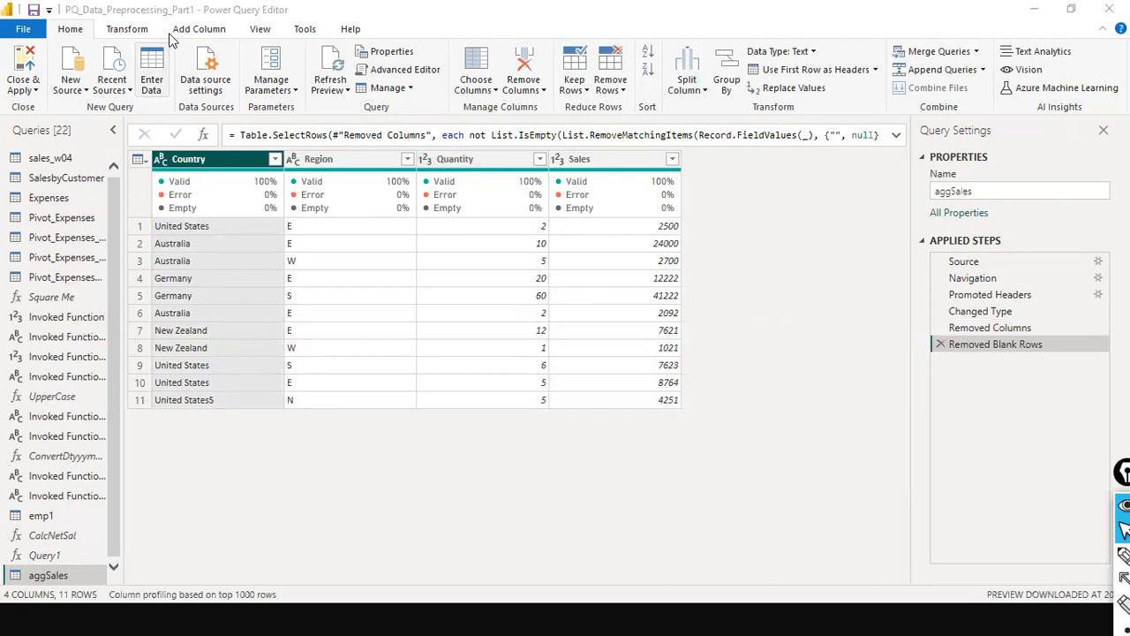
# Step: Start a basic Group By on the Country column and name the new column Total Unit Sold
pyautogui.click(124, 30)
pyautogui.click(19, 79)
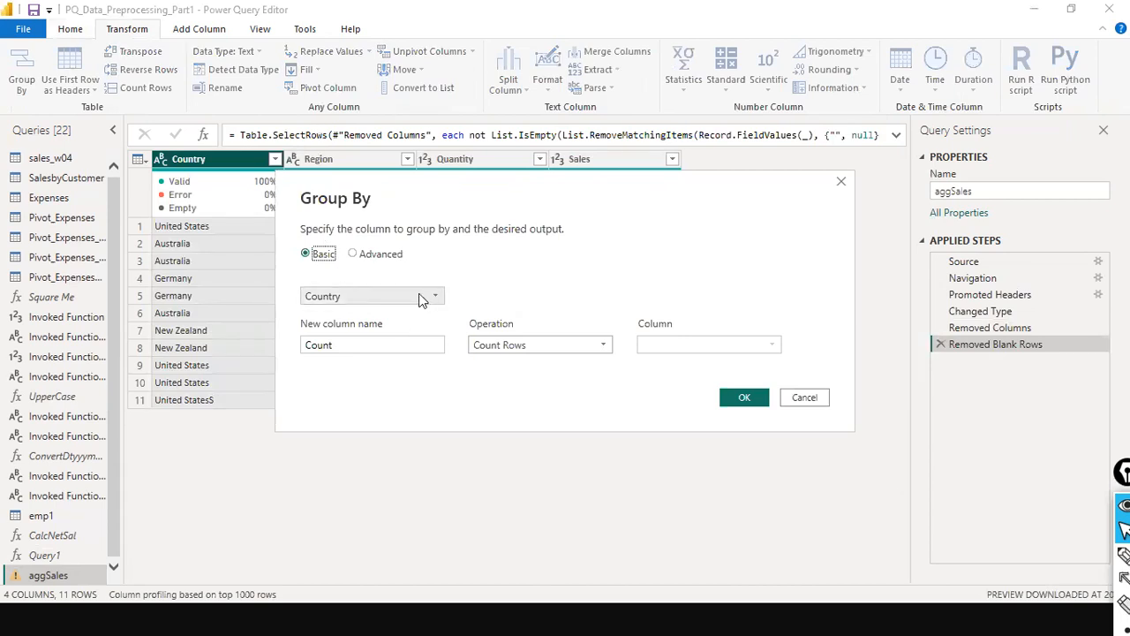
pyautogui.click(433, 300)
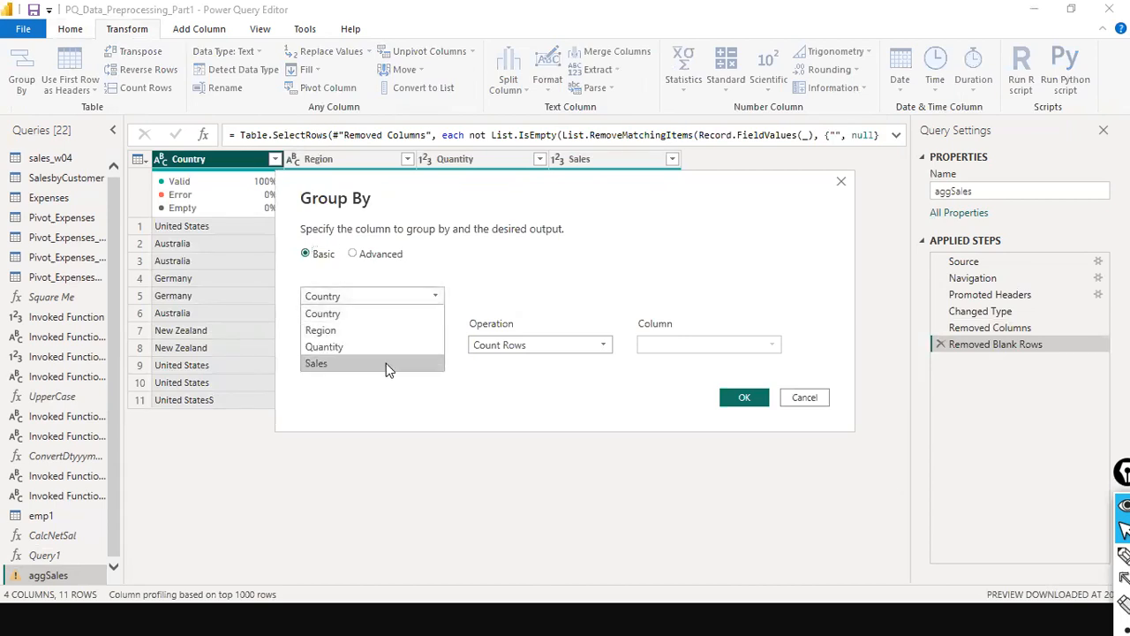
pyautogui.click(381, 316)
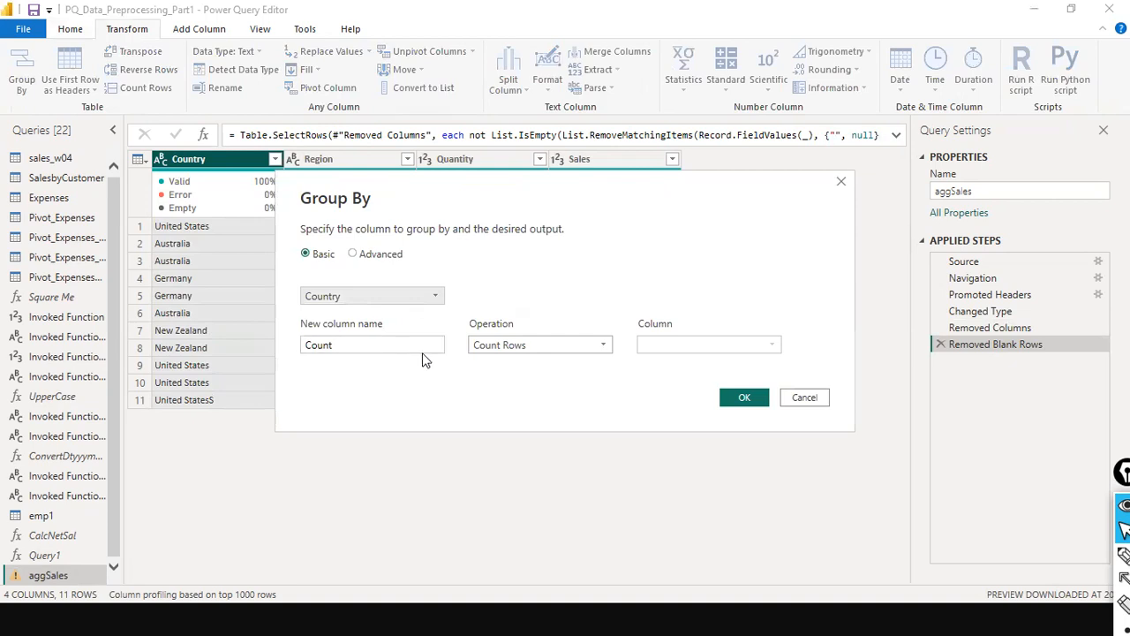
pyautogui.moveTo(441, 345); pyautogui.dragTo(318, 345)
pyautogui.hotkey('ctrl', 'a')
pyautogui.write('Total')
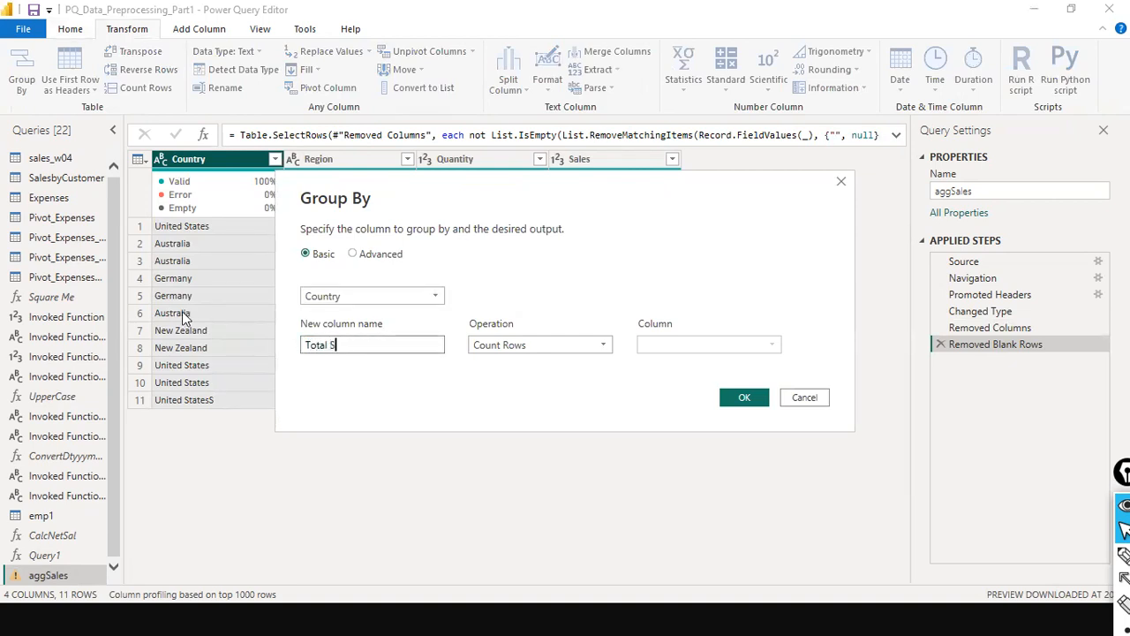
pyautogui.write(' Unit Sold')
# Step: Set the Total Unit Sold aggregation to the Sum of the Quantity column and apply the grouping
pyautogui.click(583, 346)
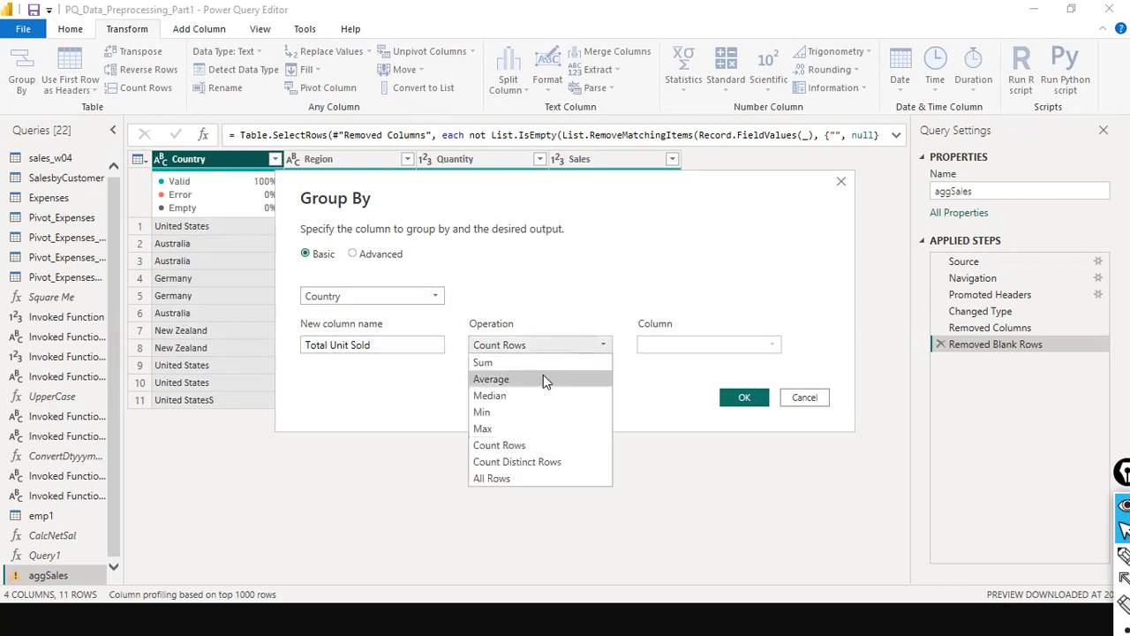
pyautogui.click(551, 360)
pyautogui.click(727, 346)
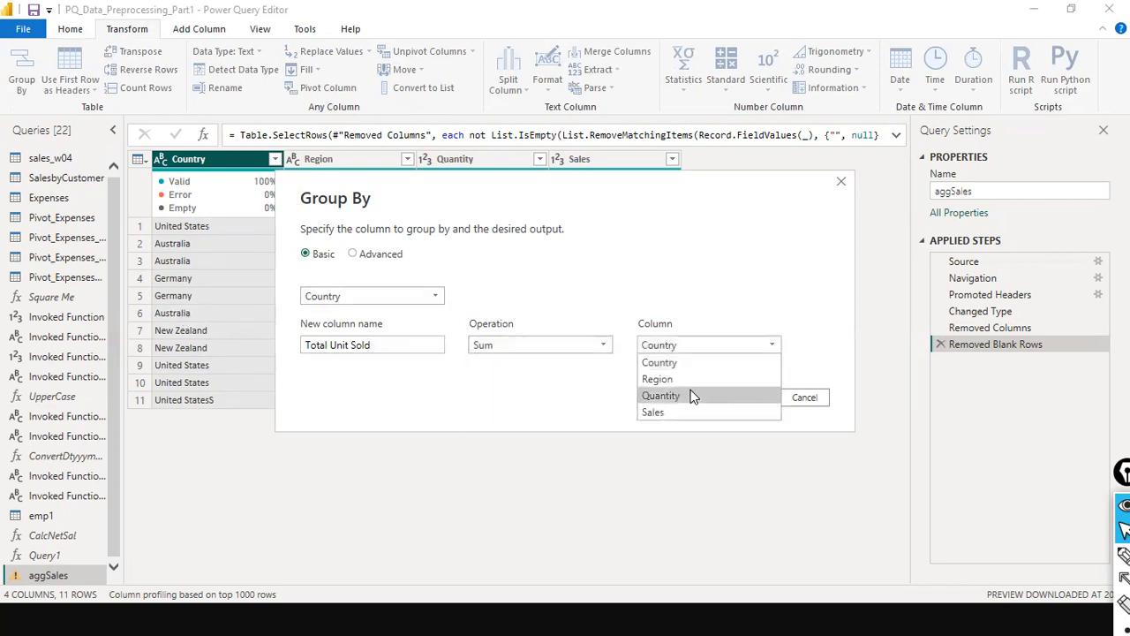
pyautogui.click(682, 414)
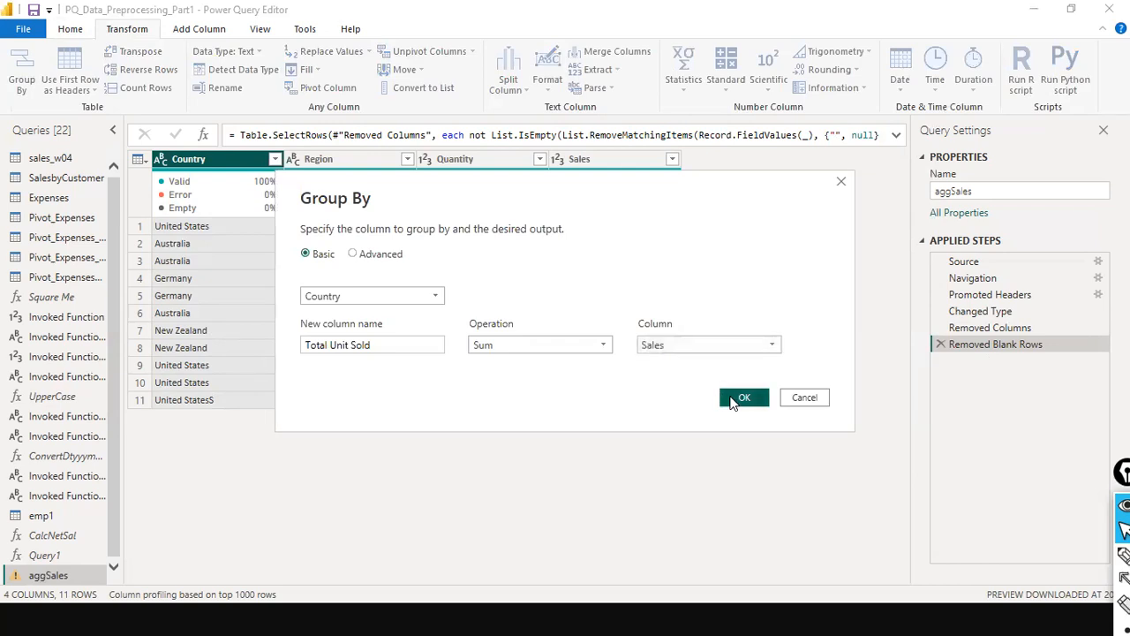
pyautogui.click(706, 345)
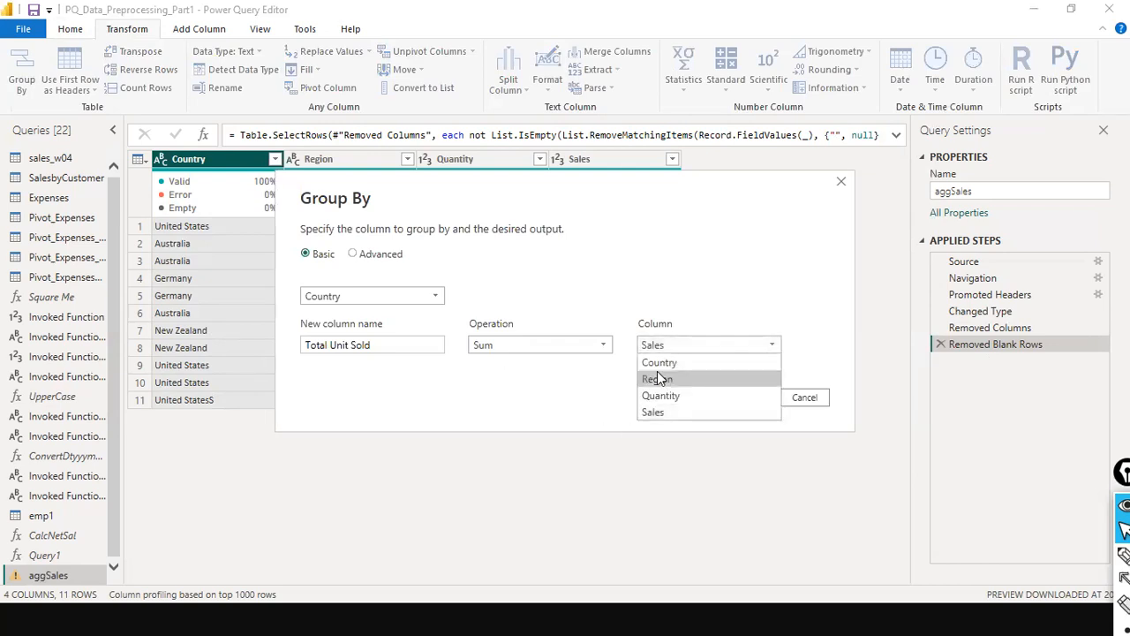
pyautogui.click(673, 394)
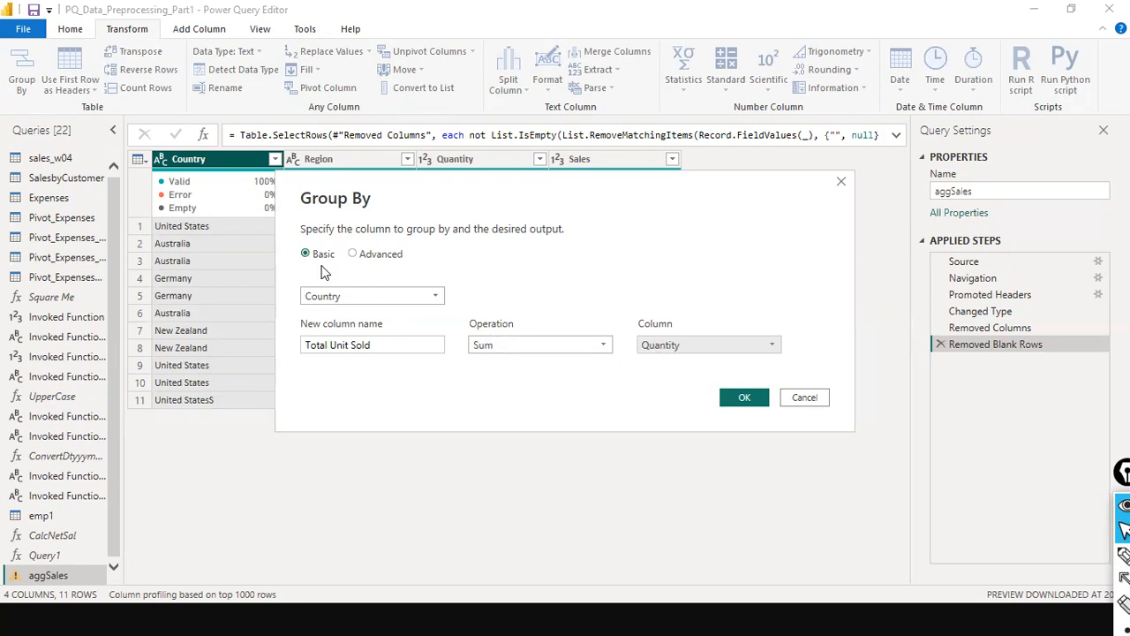
pyautogui.moveTo(409, 345); pyautogui.dragTo(282, 348)
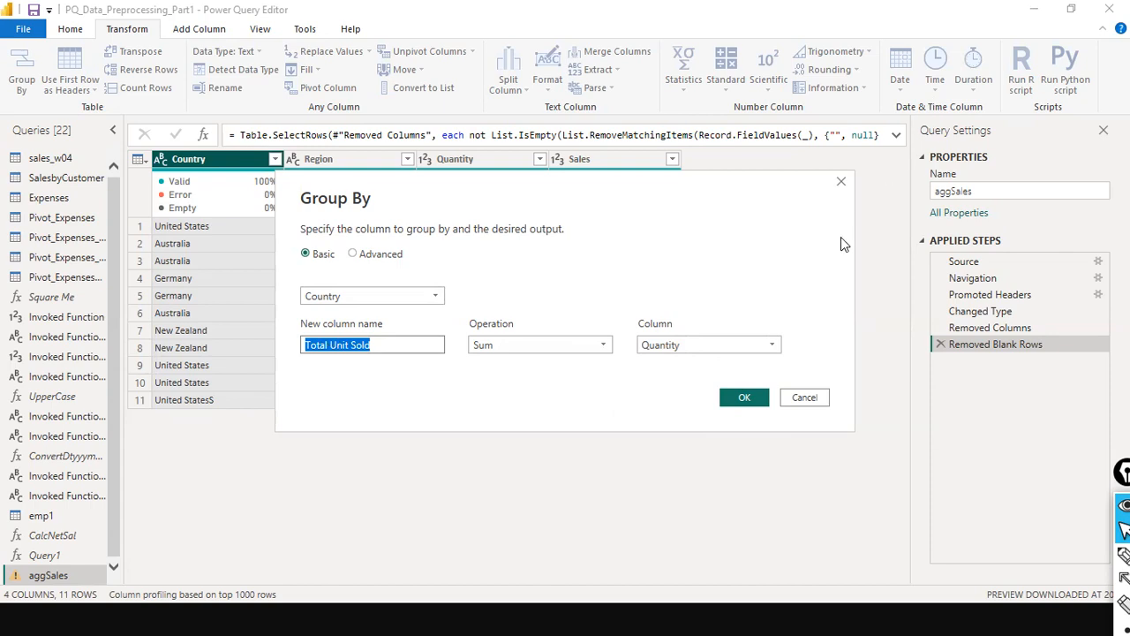
pyautogui.click(740, 399)
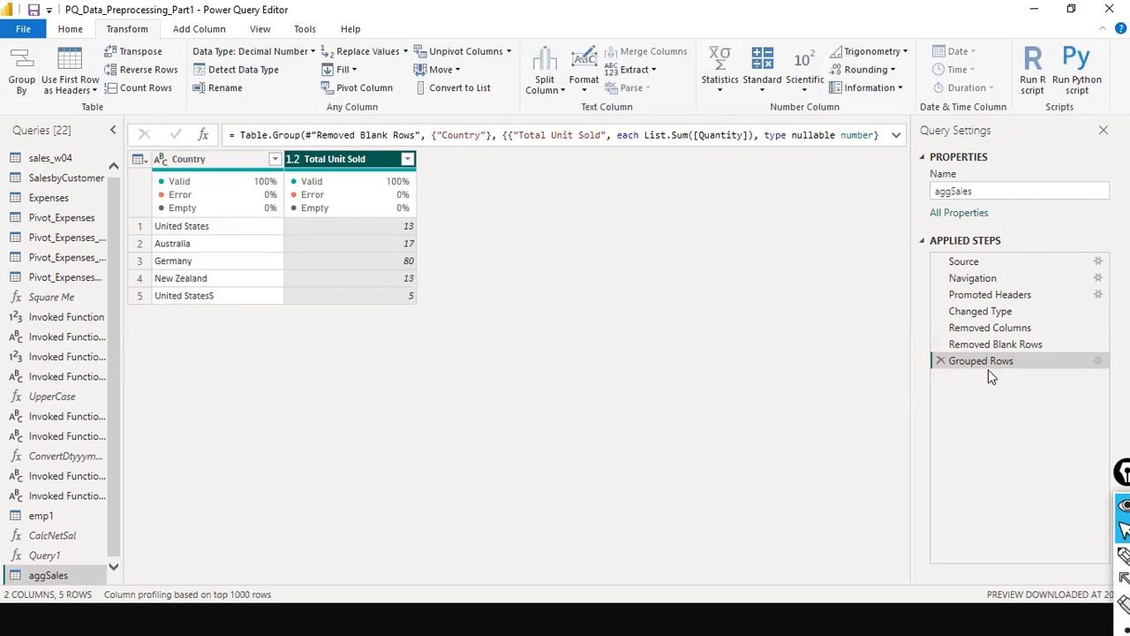
pyautogui.moveTo(398, 185)
pyautogui.mouseDown()
pyautogui.moveTo(606, 240)
pyautogui.moveTo(920, 366)
pyautogui.mouseUp()
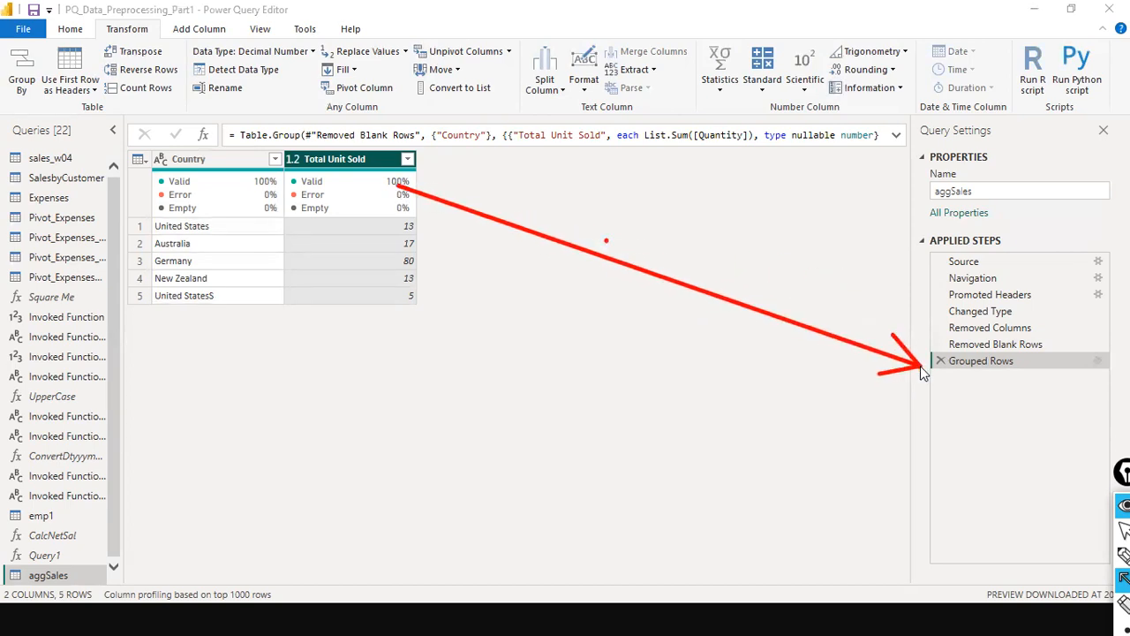
pyautogui.hotkey('ctrl', 'shift', '2')
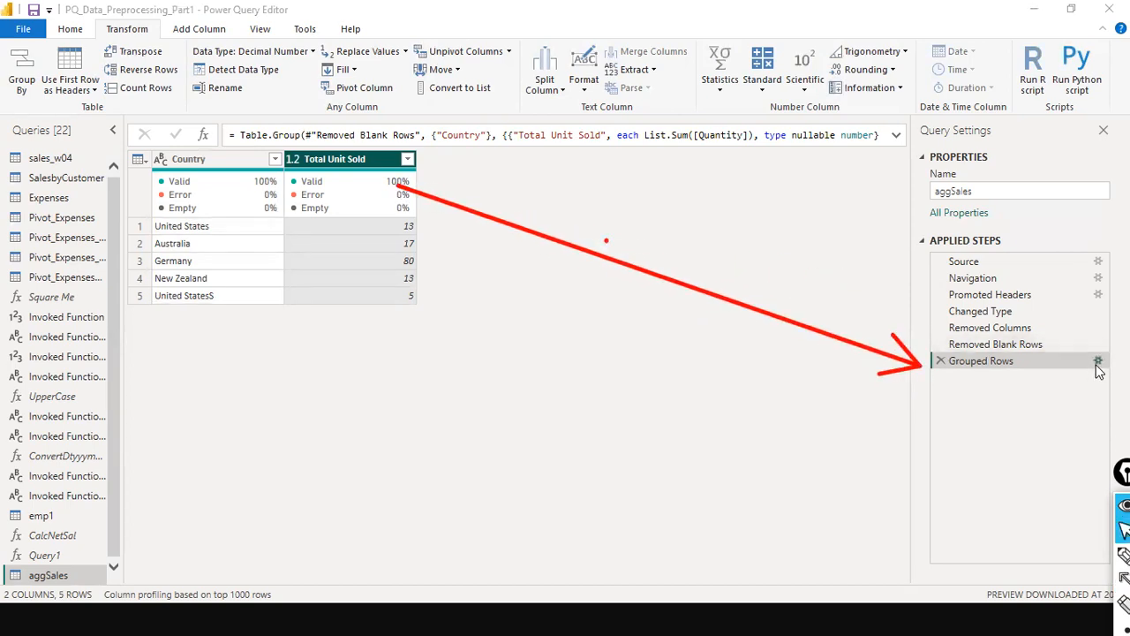
# Step: Reopen the Grouped Rows settings, switch to Advanced and add a second aggregation named Total Sales
pyautogui.click(1097, 363)
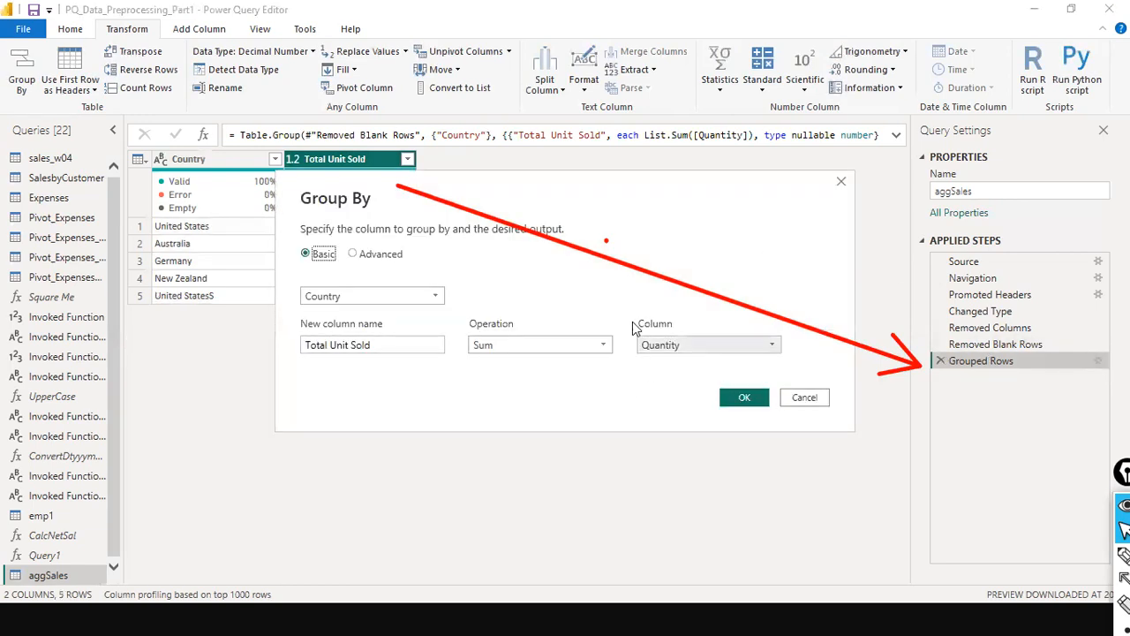
pyautogui.click(403, 261)
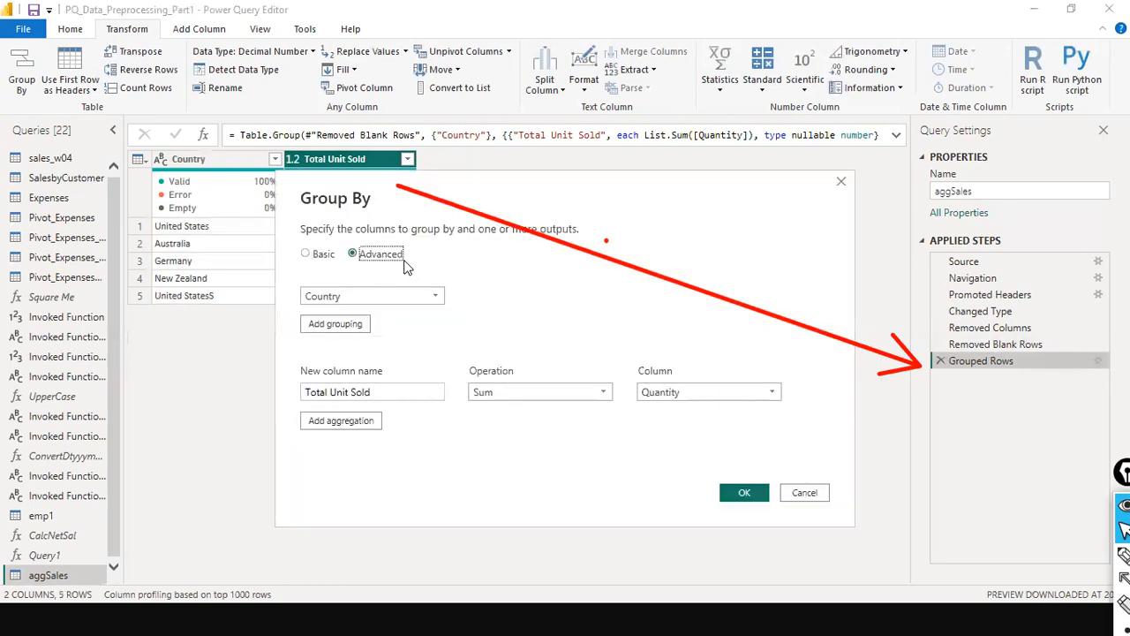
pyautogui.click(341, 421)
pyautogui.write('Tot')
pyautogui.press('BackSpace')
pyautogui.press('BackSpace')
pyautogui.write('otal Sales')
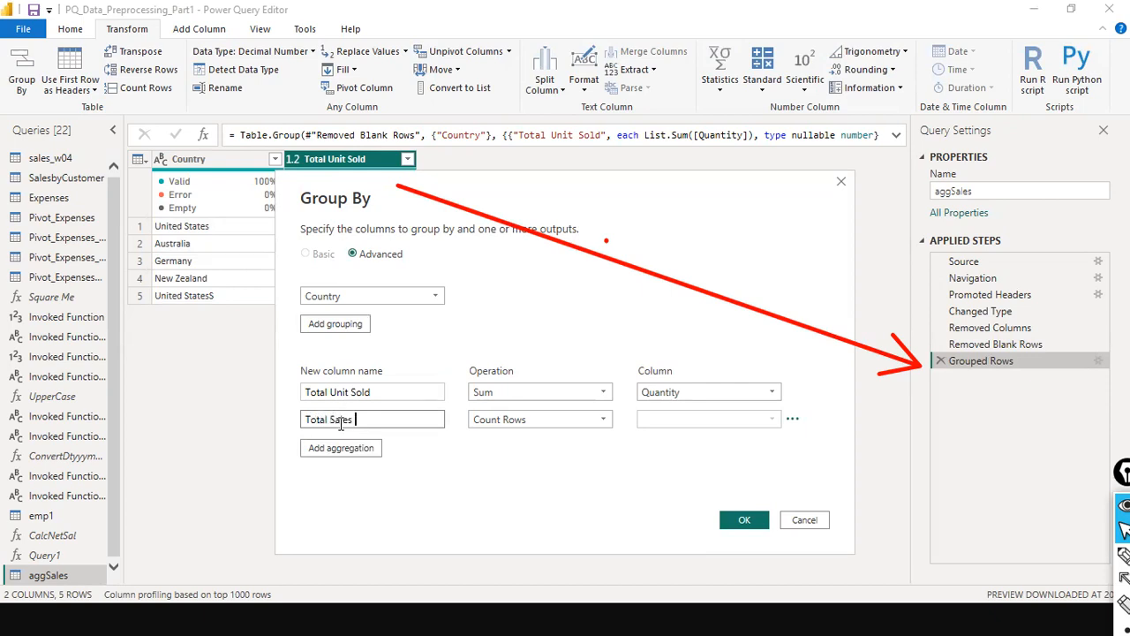
pyautogui.press('Tab')
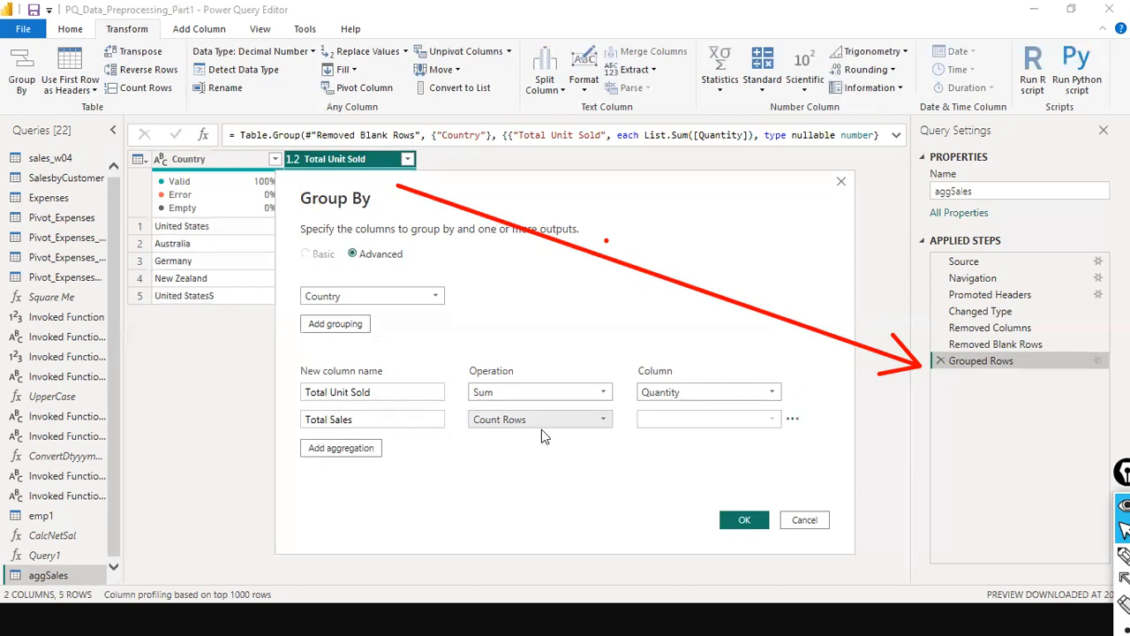
# Step: Set the Total Sales aggregation to the Sum of the Sales column
pyautogui.click(541, 423)
pyautogui.click(533, 438)
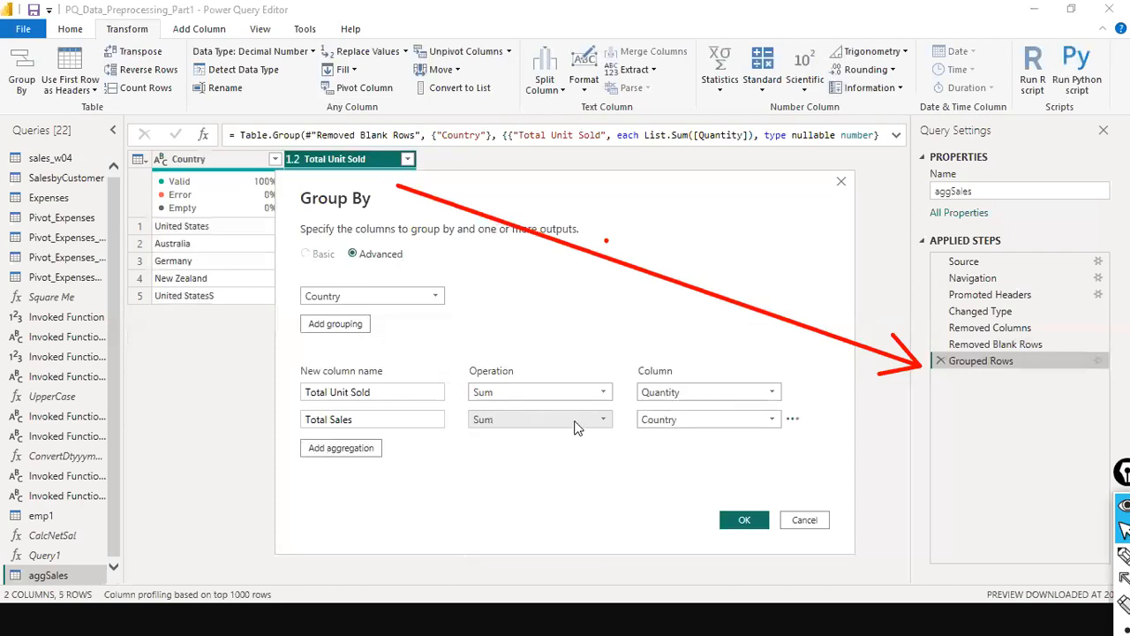
pyautogui.click(738, 422)
pyautogui.click(690, 487)
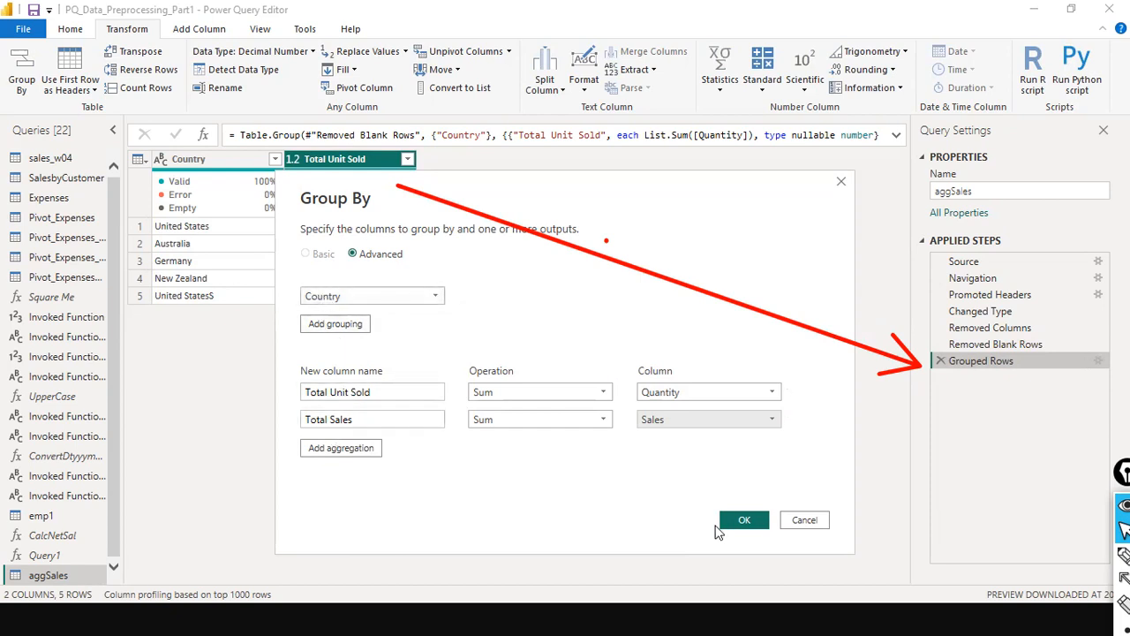
# Step: Apply the Country grouping with the Total Unit Sold and Total Sales aggregations
pyautogui.click(744, 519)
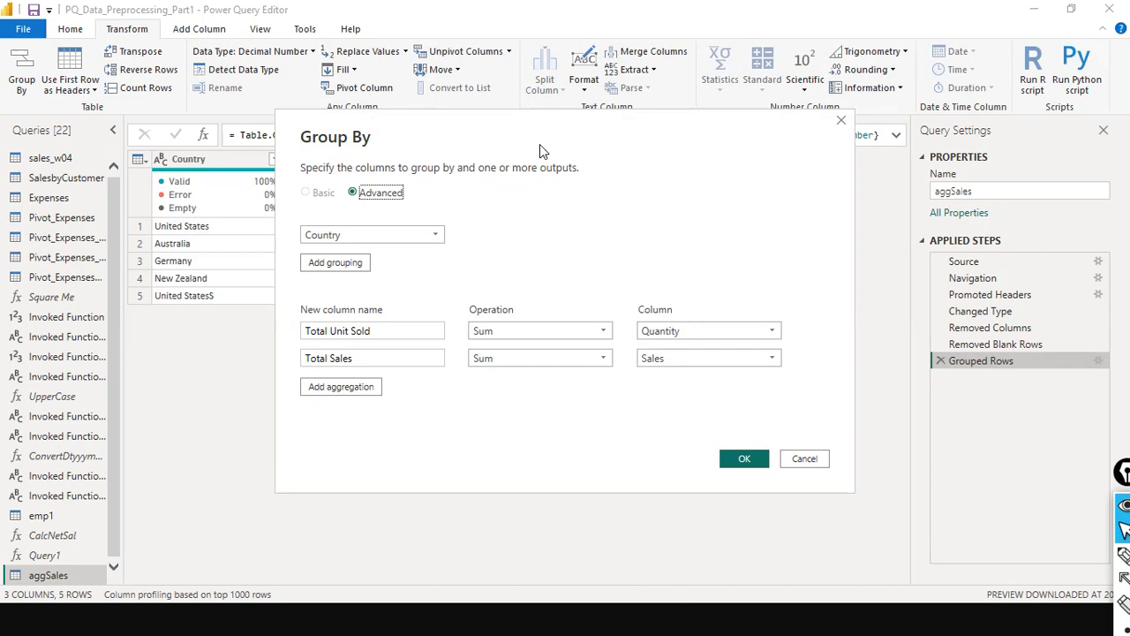
pyautogui.click(874, 371)
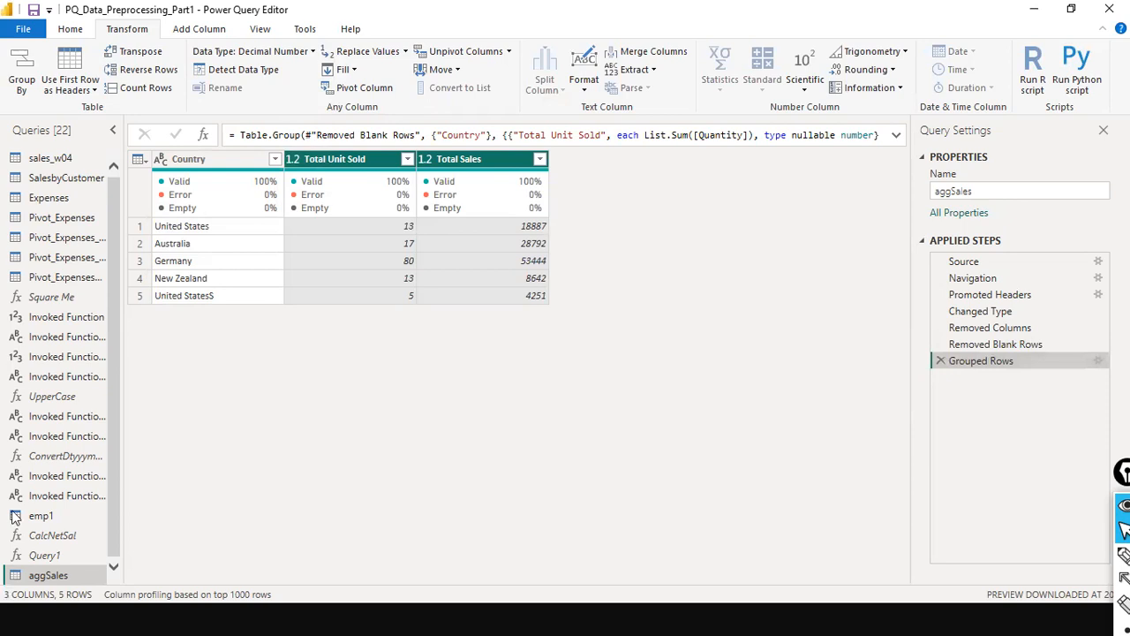
# Step: Delete the Invoked Function (6), Invoked Function (2) and Invoked Function (4) queries
pyautogui.rightClick(70, 437)
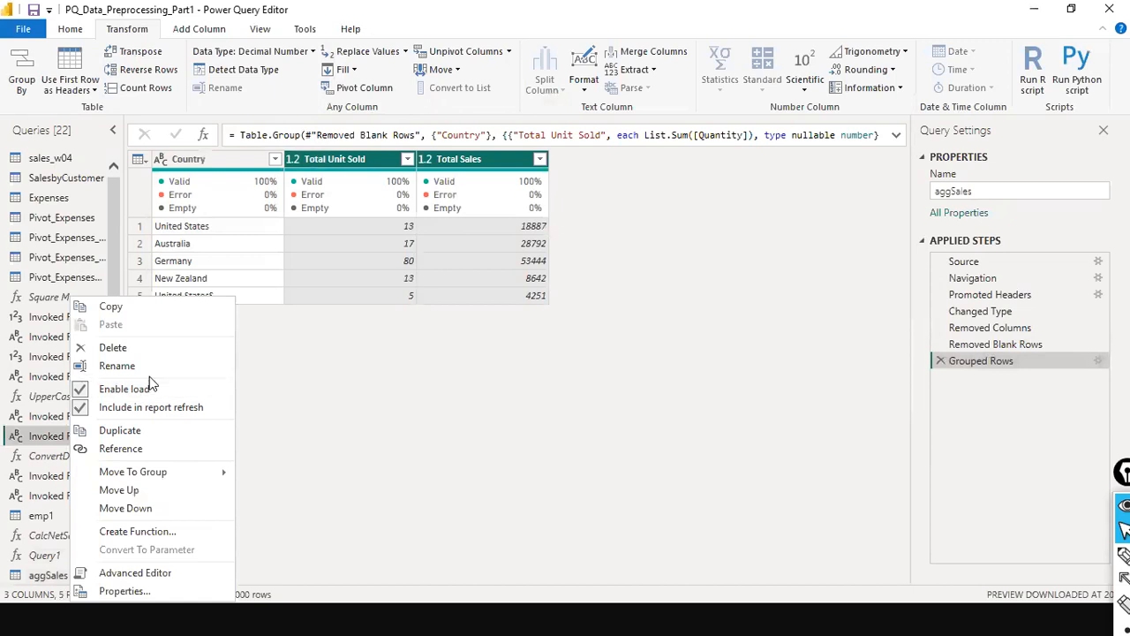
pyautogui.click(149, 348)
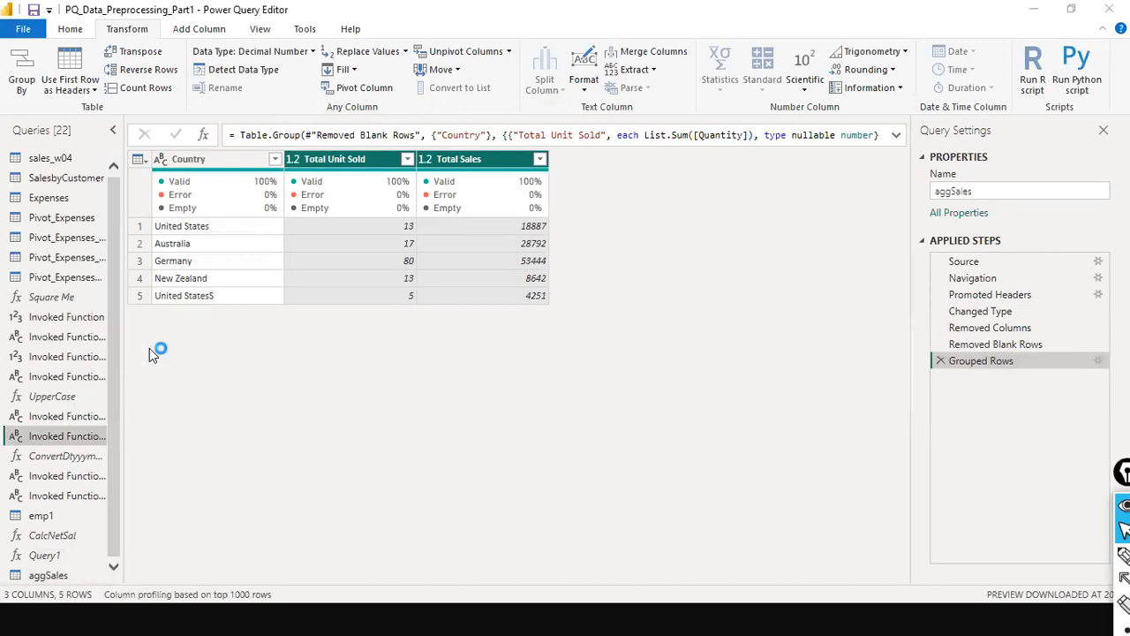
pyautogui.click(643, 339)
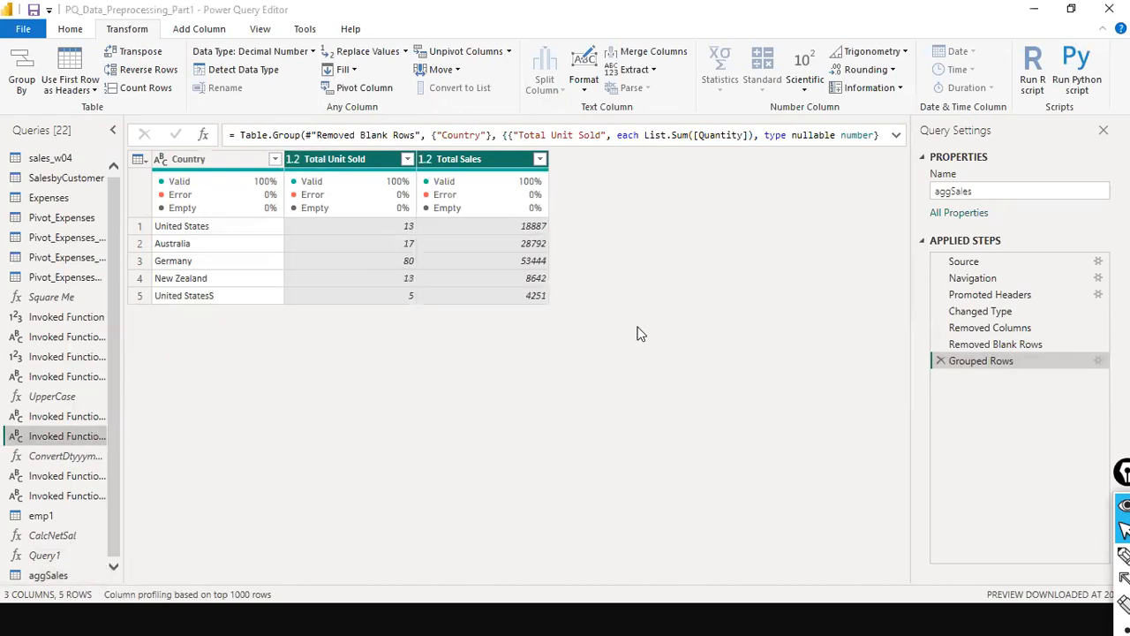
pyautogui.rightClick(73, 336)
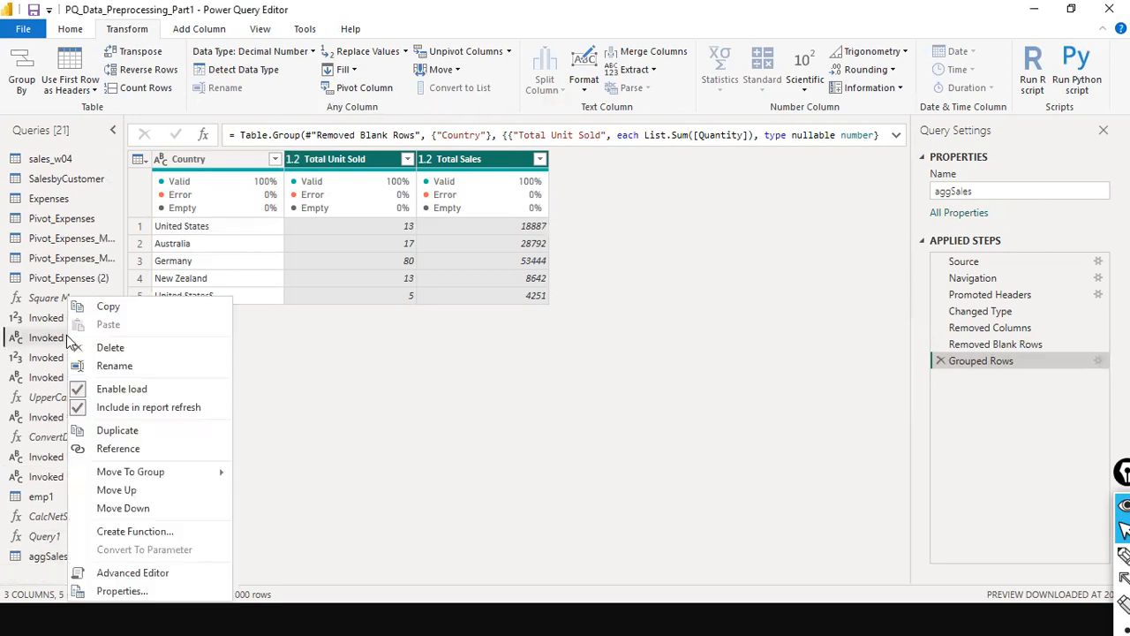
pyautogui.click(159, 349)
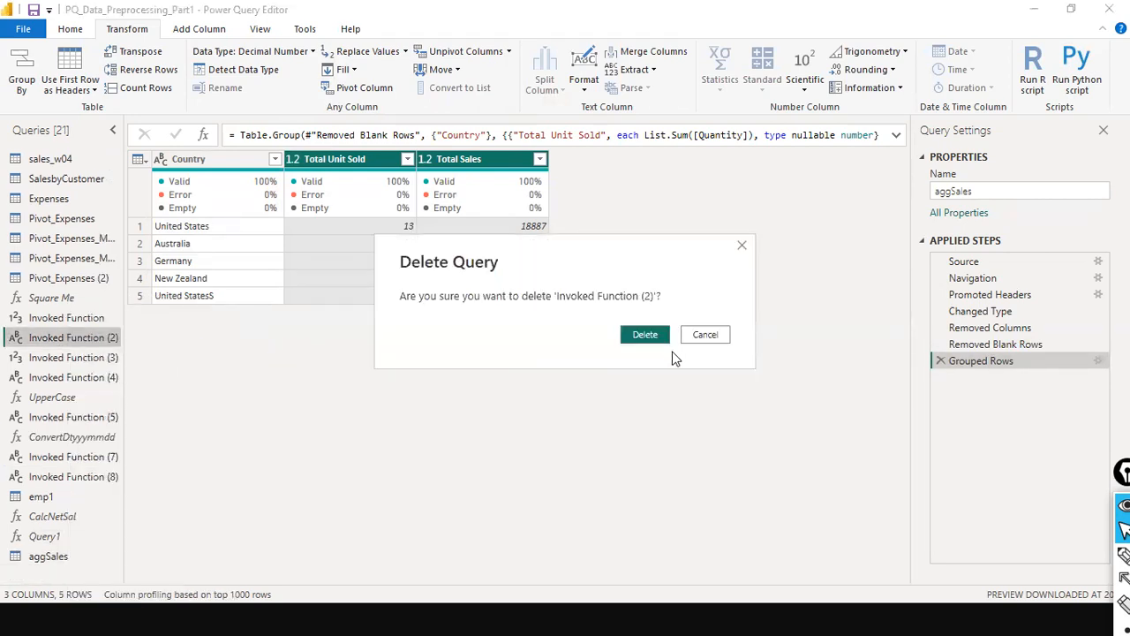
pyautogui.click(661, 335)
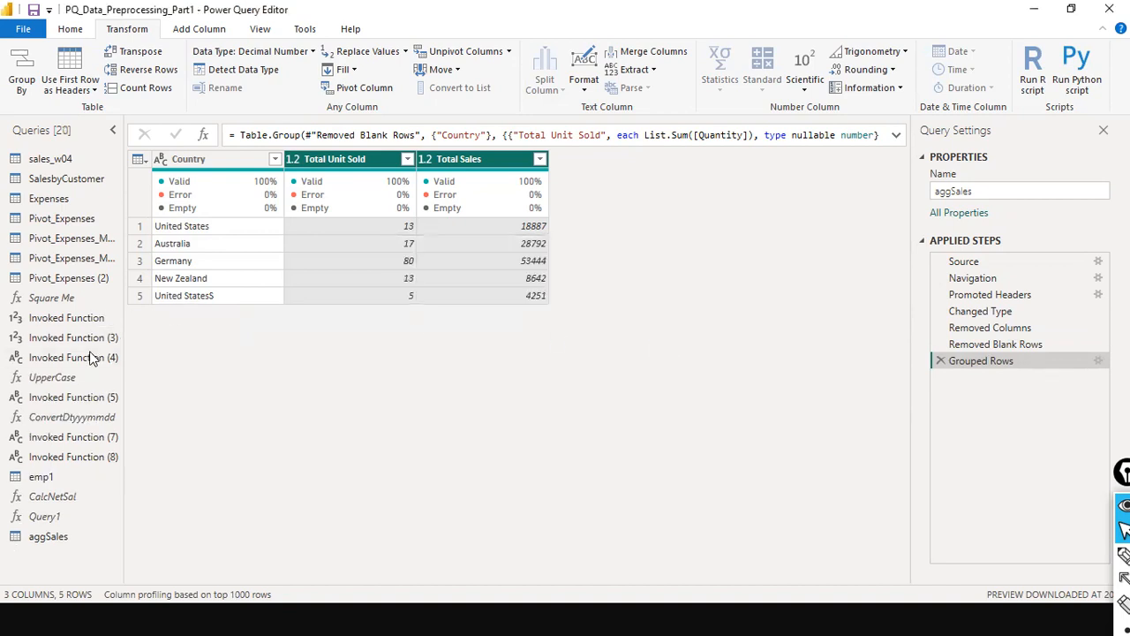
pyautogui.rightClick(92, 357)
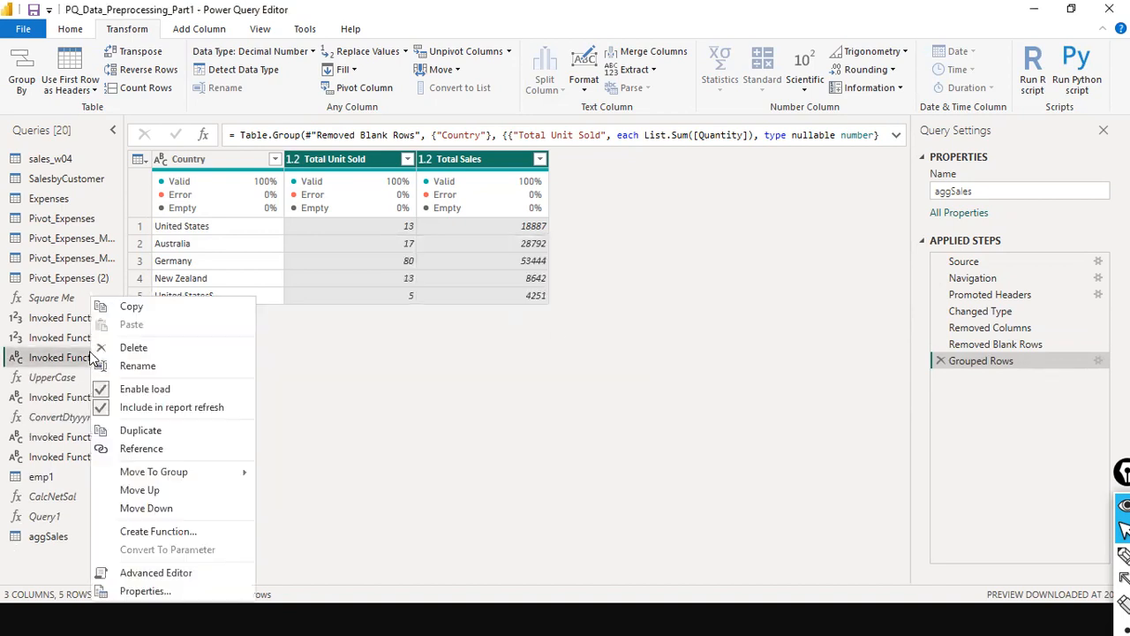
pyautogui.click(161, 347)
pyautogui.click(649, 339)
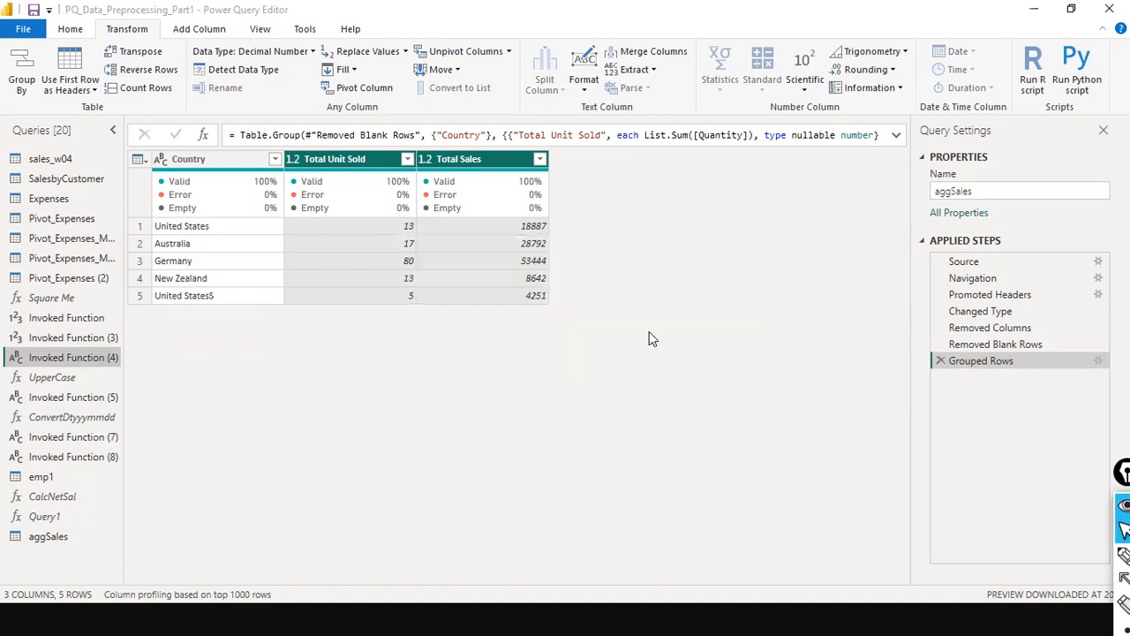
# Step: Duplicate the aggSales query and rename the copy as Total Sales and Units by Country
pyautogui.click(59, 520)
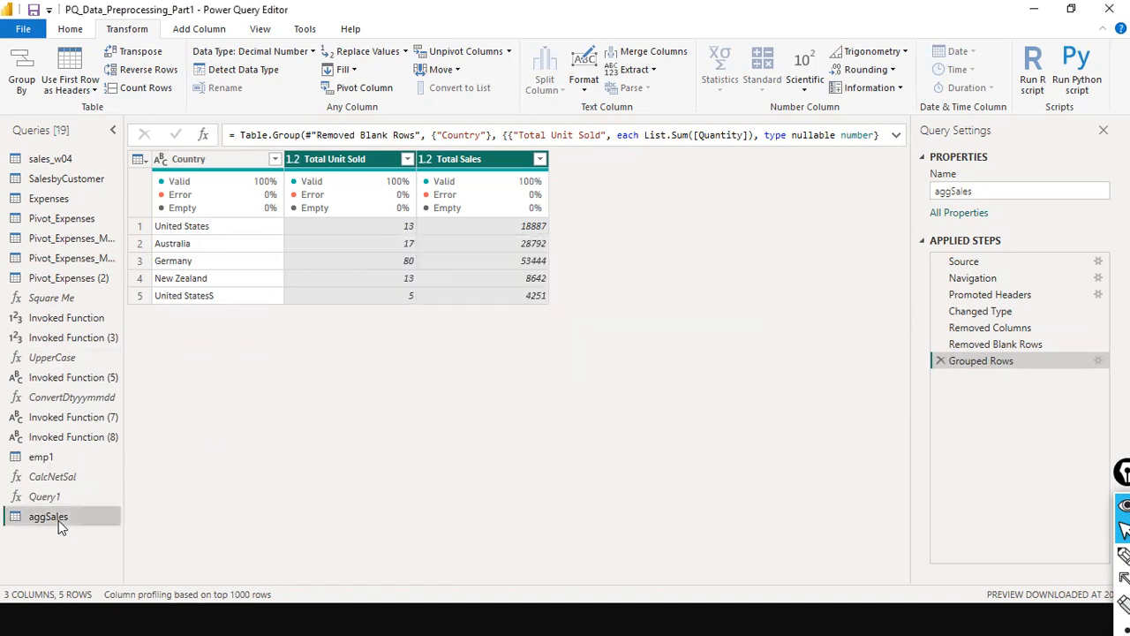
pyautogui.rightClick(58, 520)
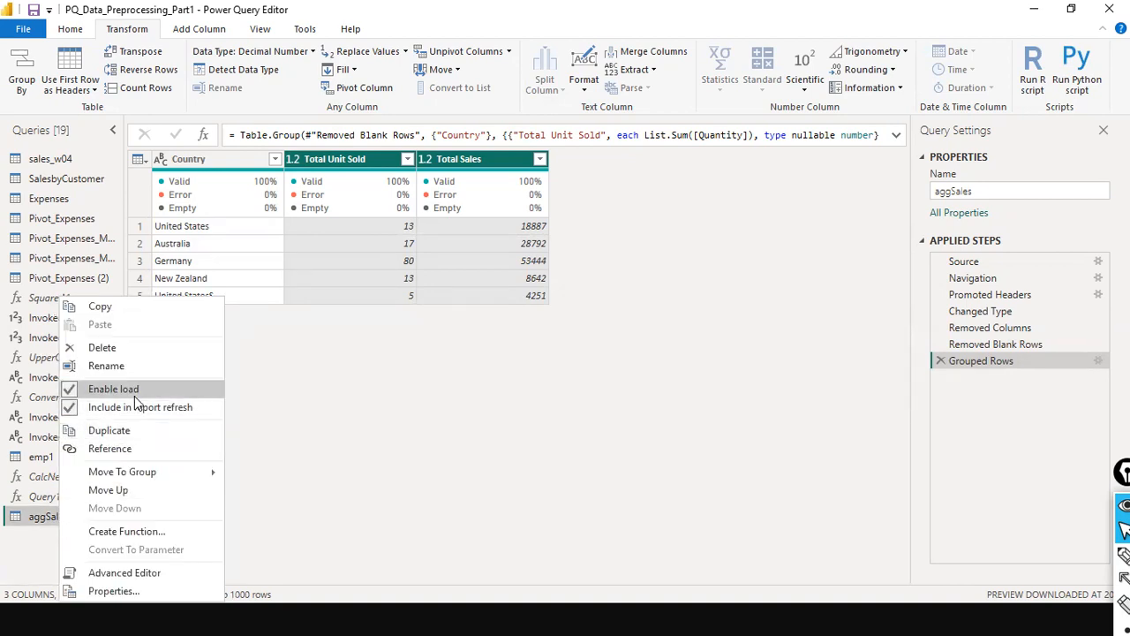
pyautogui.click(105, 430)
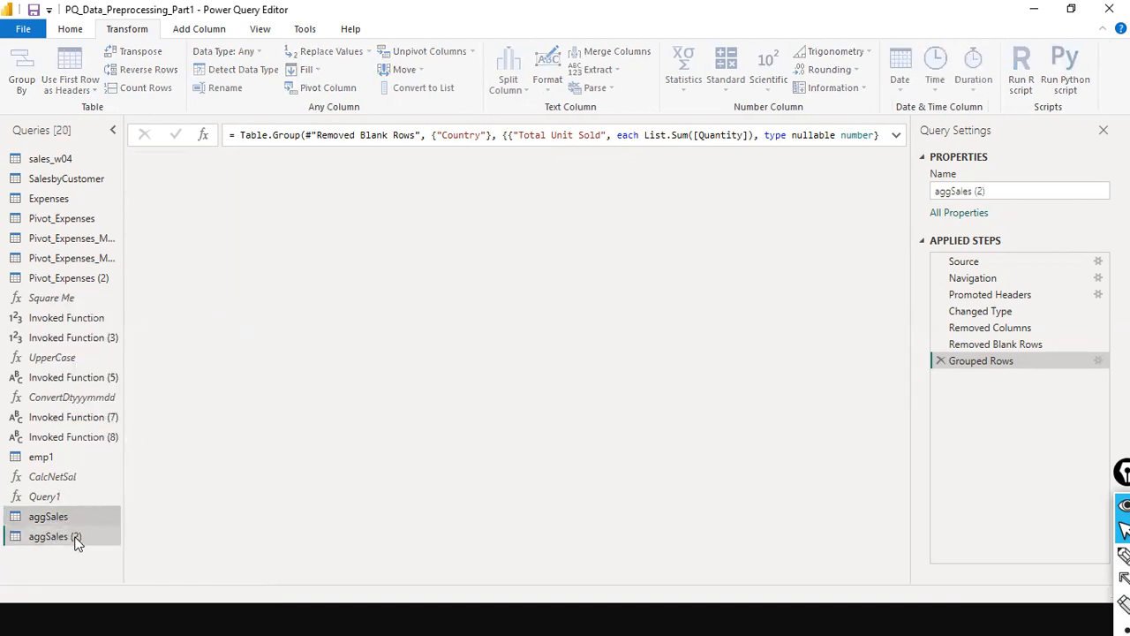
pyautogui.rightClick(76, 537)
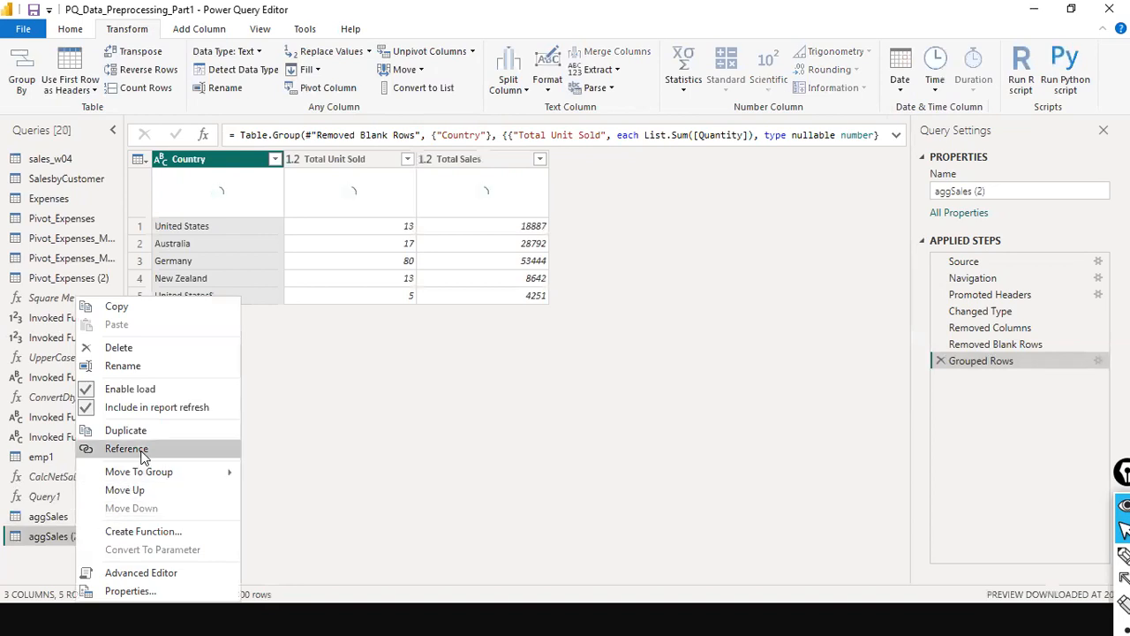
pyautogui.click(184, 367)
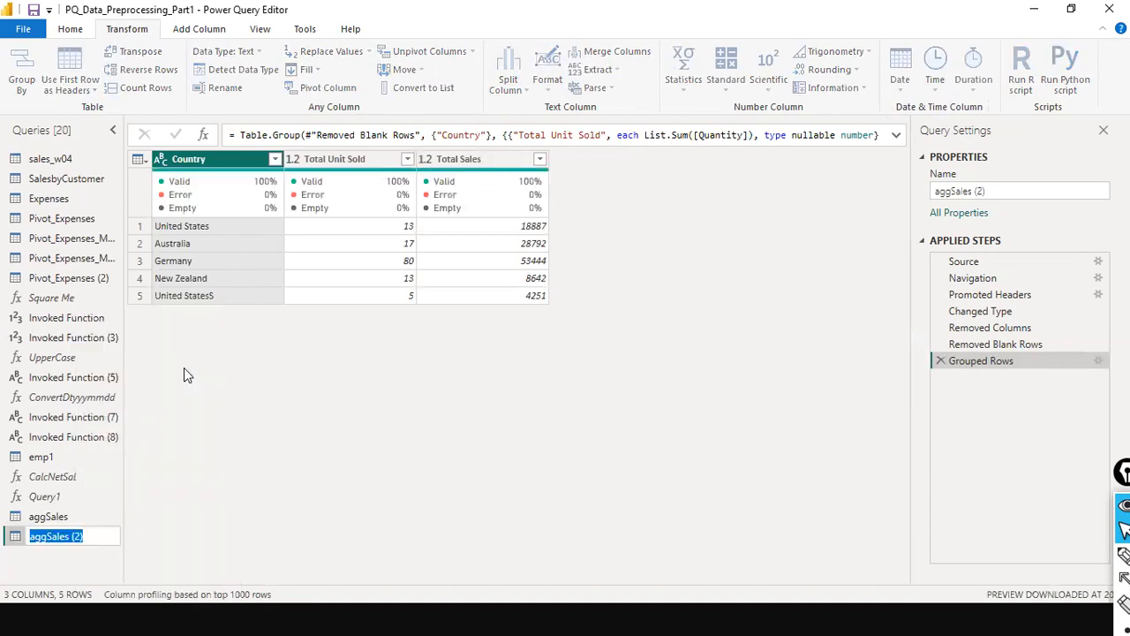
pyautogui.write('Total')
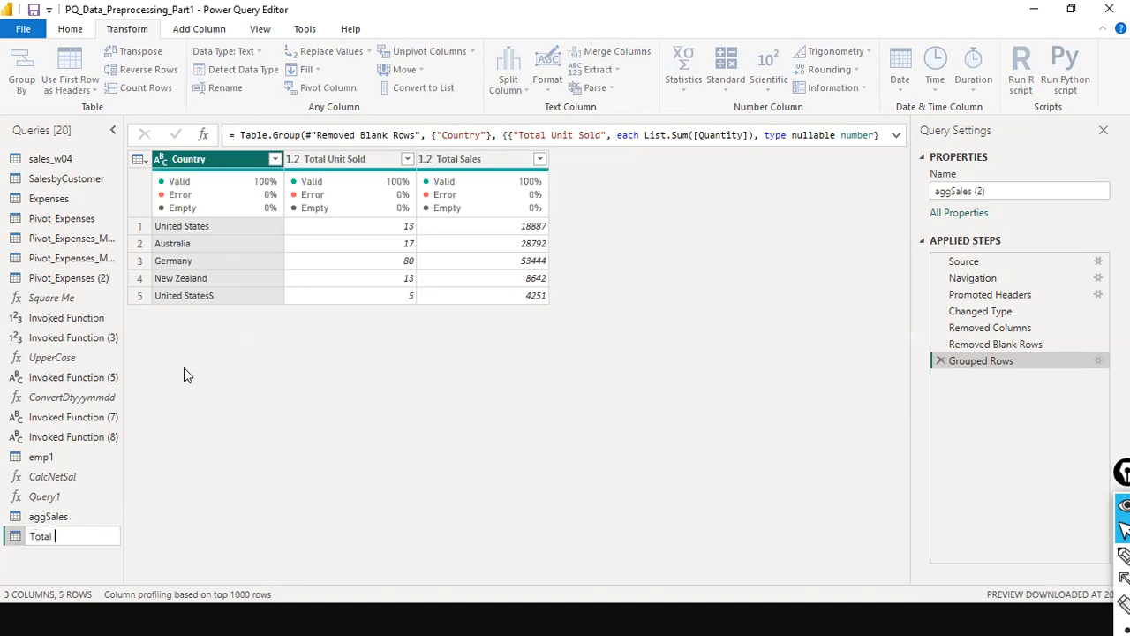
pyautogui.write(' Sales and Uni')
pyautogui.write('ts by Count')
pyautogui.write('ry')
pyautogui.press('Return')
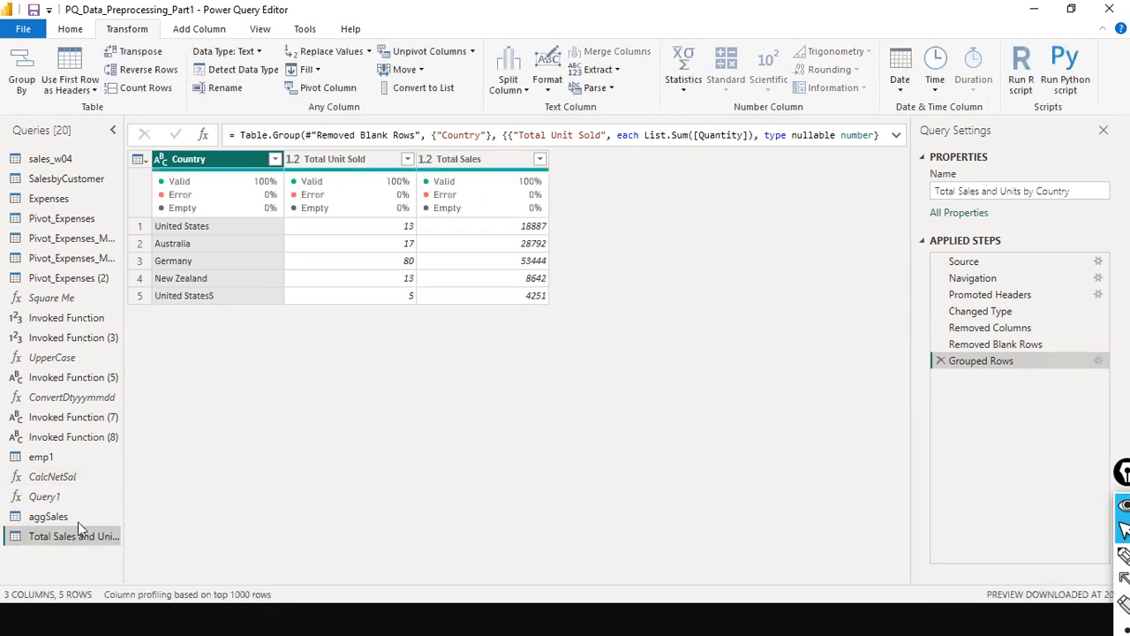
# Step: Add Region as a second grouping column in the Grouped Rows step of the original aggSales query
pyautogui.click(46, 518)
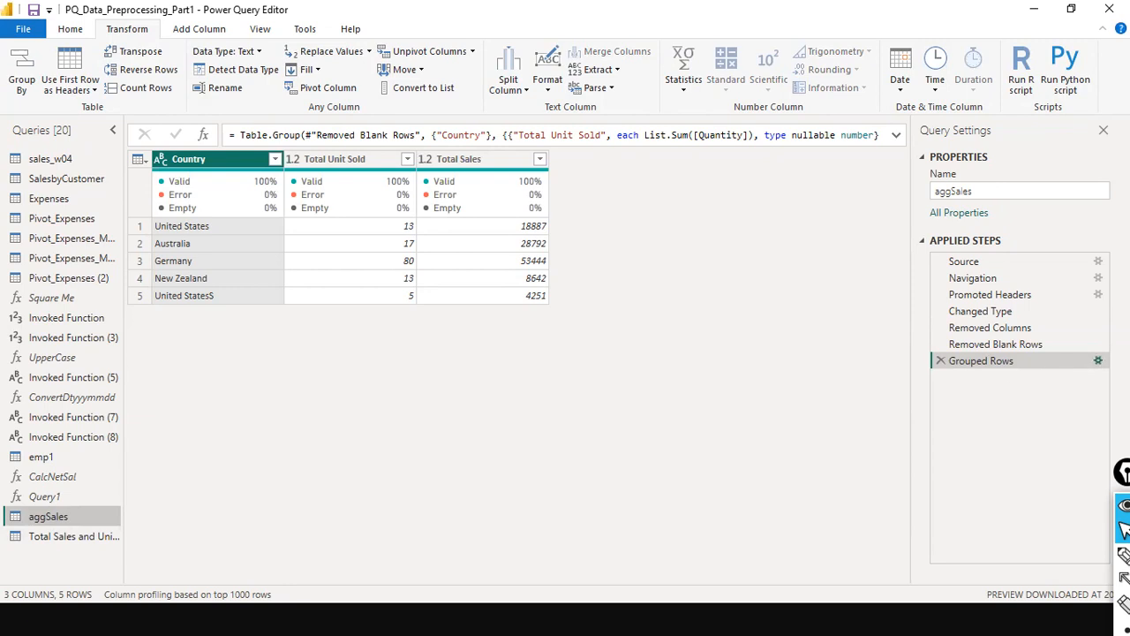
pyautogui.click(1097, 361)
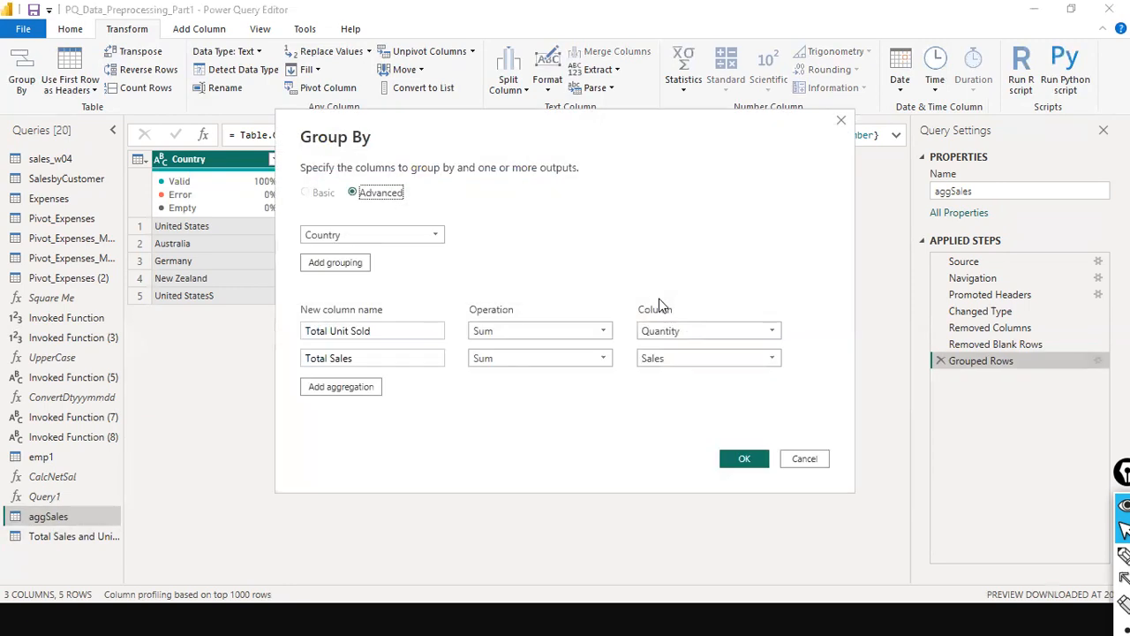
pyautogui.click(335, 262)
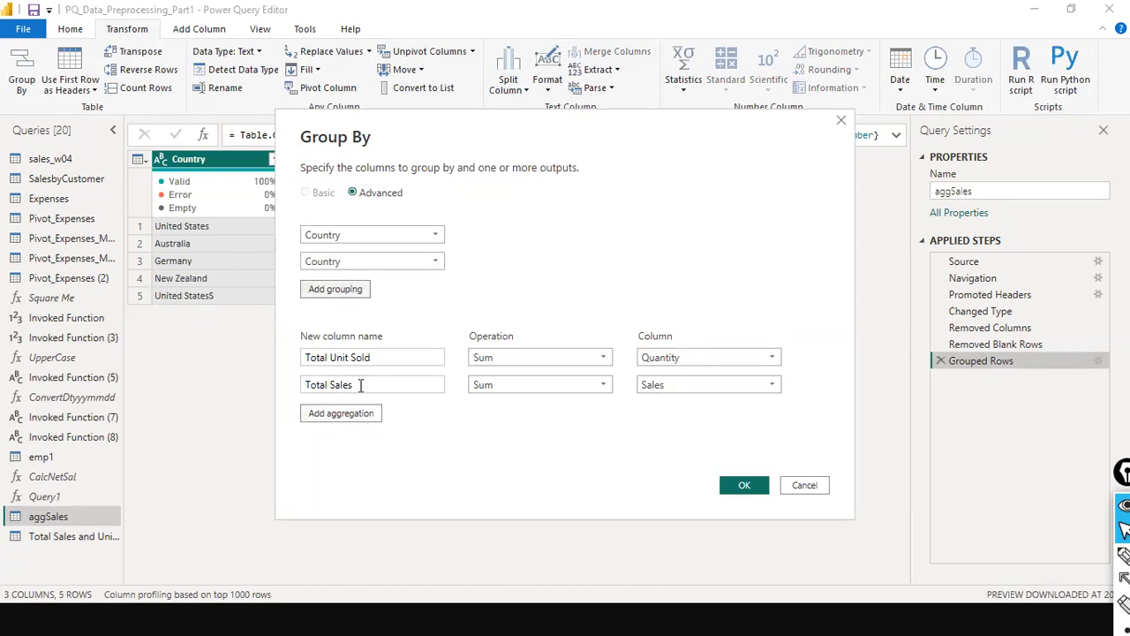
pyautogui.moveTo(361, 267)
pyautogui.click(437, 261)
pyautogui.click(318, 294)
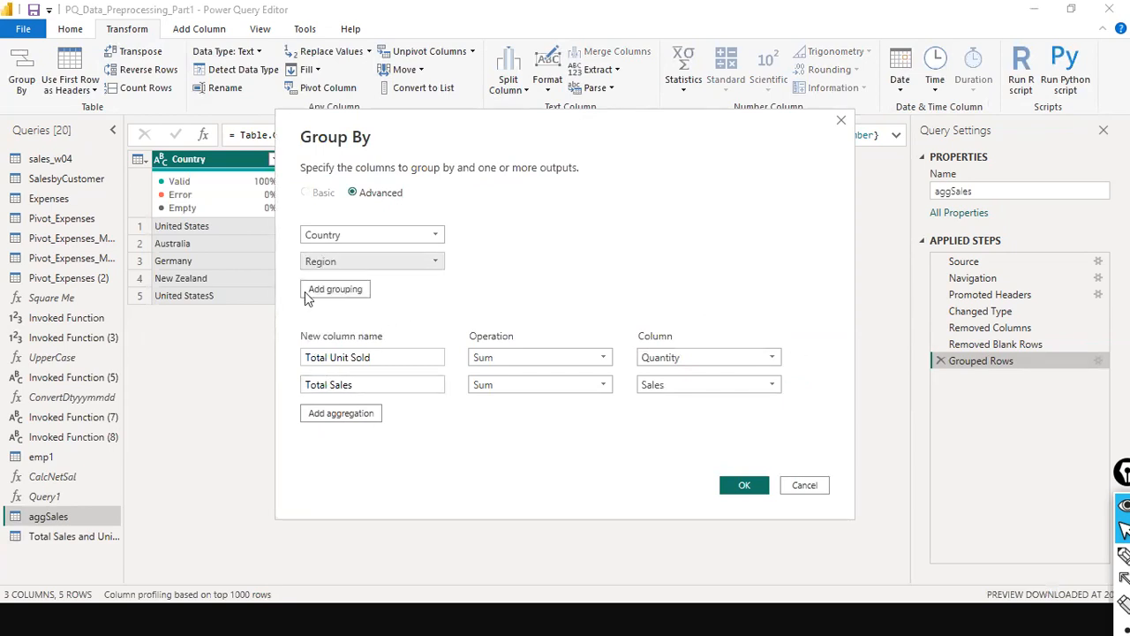
pyautogui.moveTo(418, 272)
pyautogui.click(744, 488)
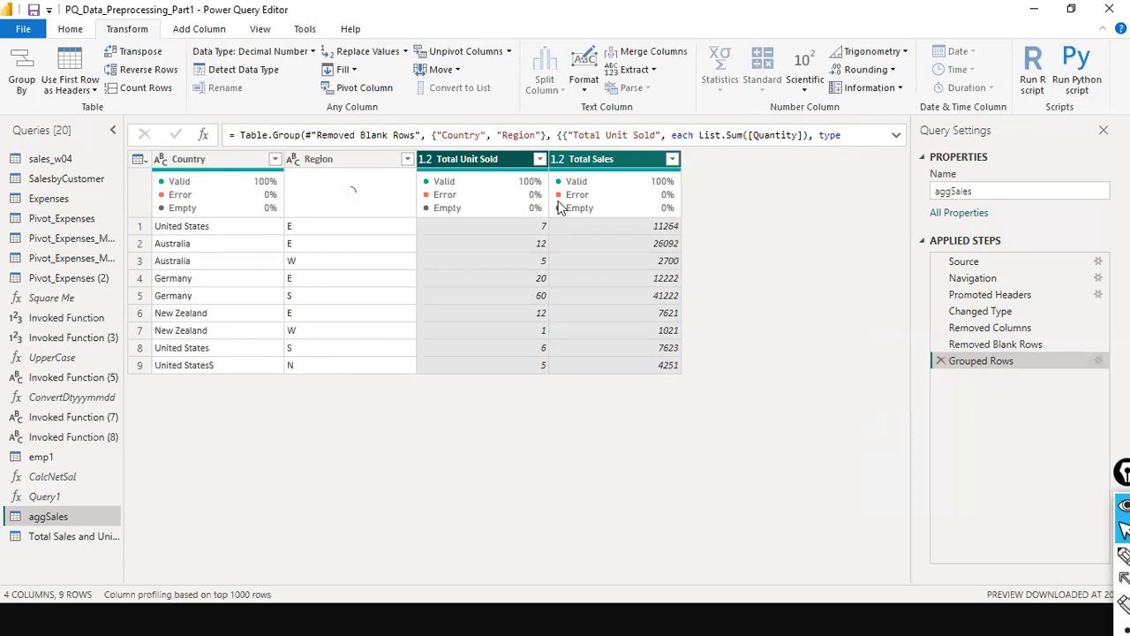
# Step: Duplicate the aggSales query and add a third aggregation named Total Rows with the All Rows operation to the copy's grouping
pyautogui.moveTo(582, 199)
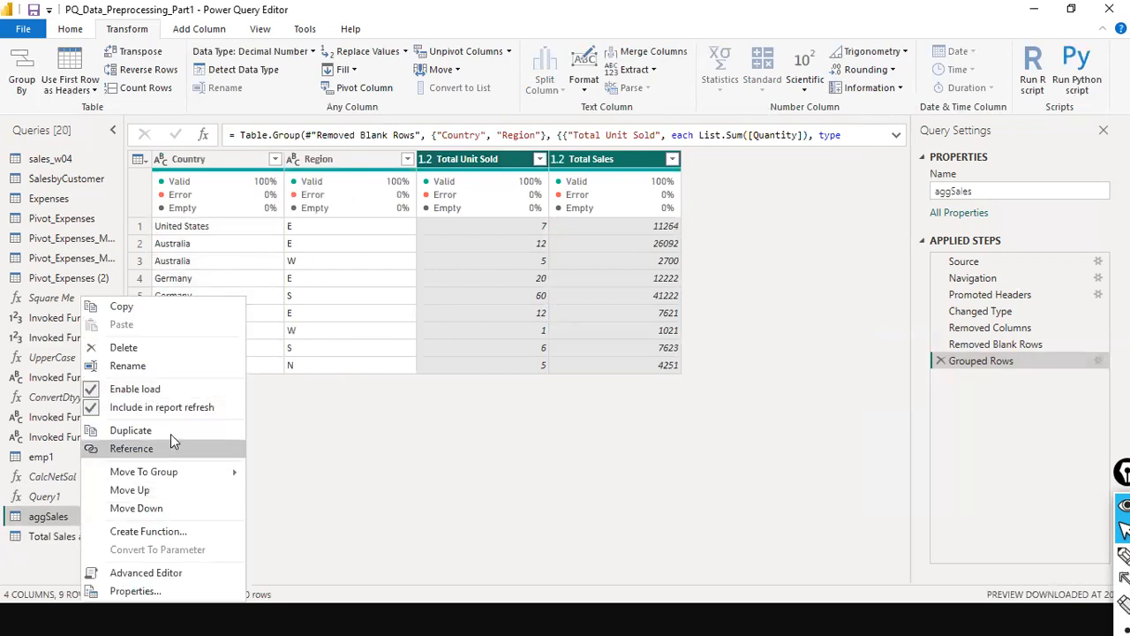
pyautogui.click(171, 433)
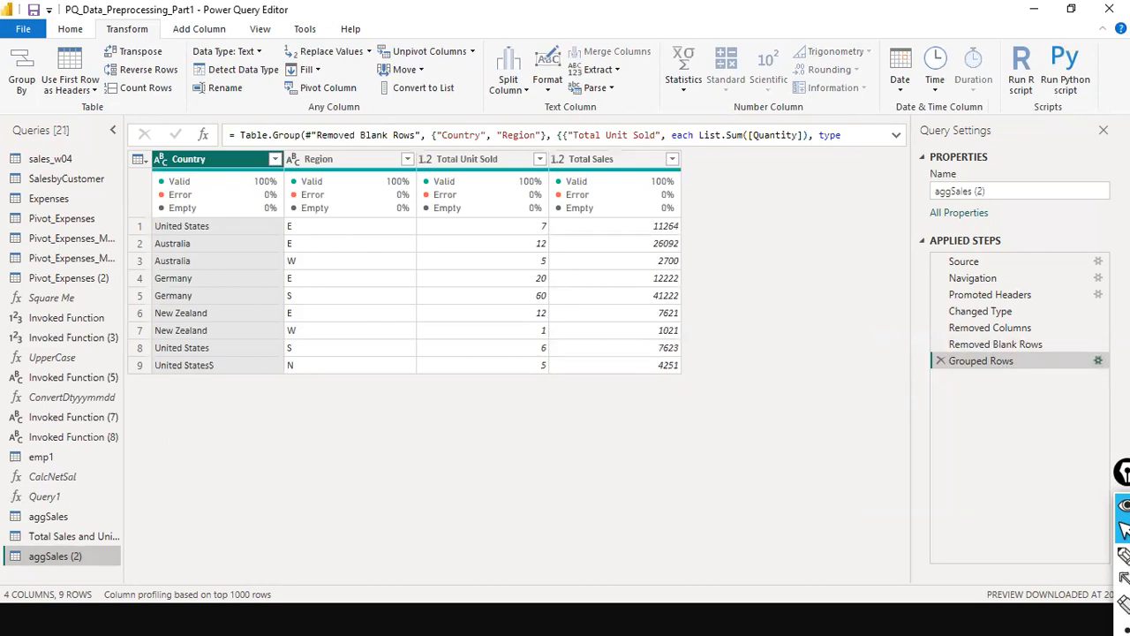
pyautogui.click(1099, 360)
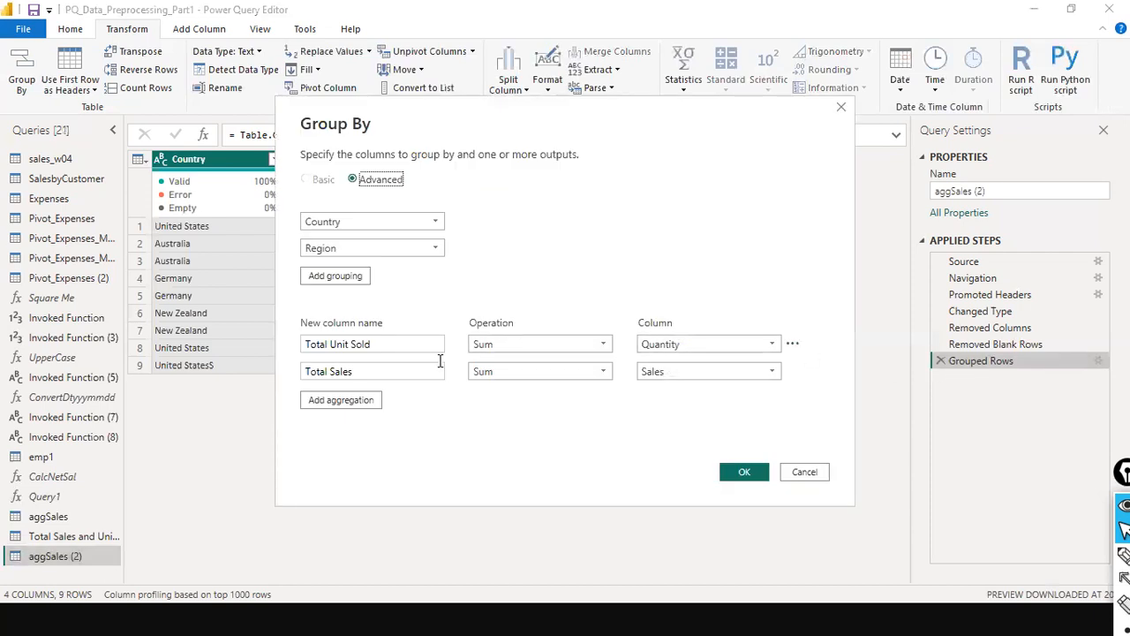
pyautogui.click(363, 405)
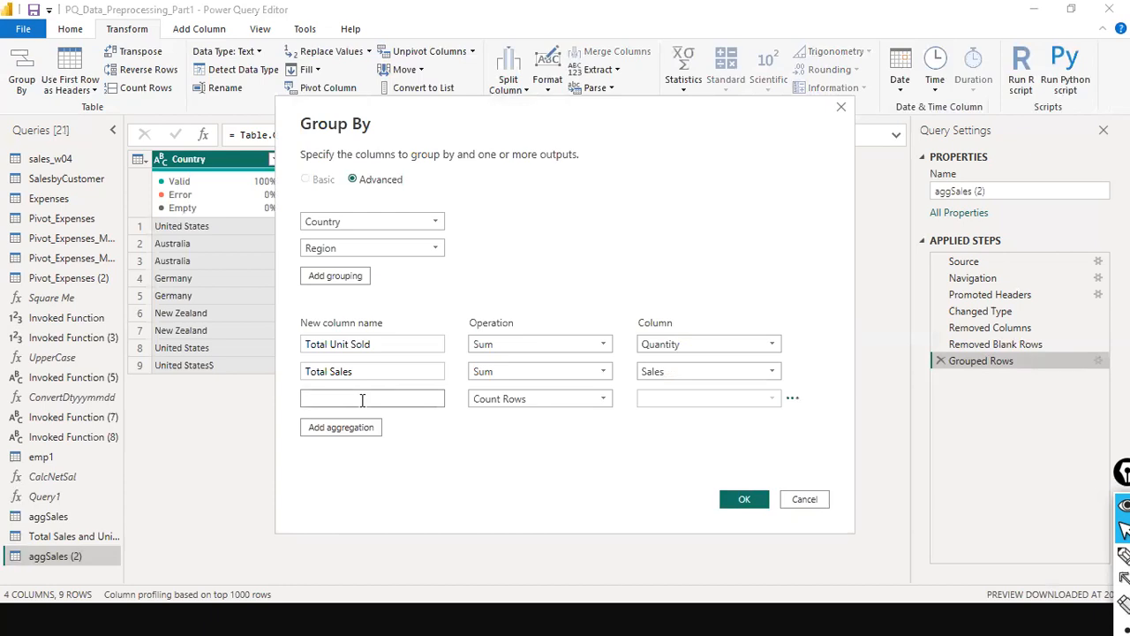
pyautogui.write('Total Rows')
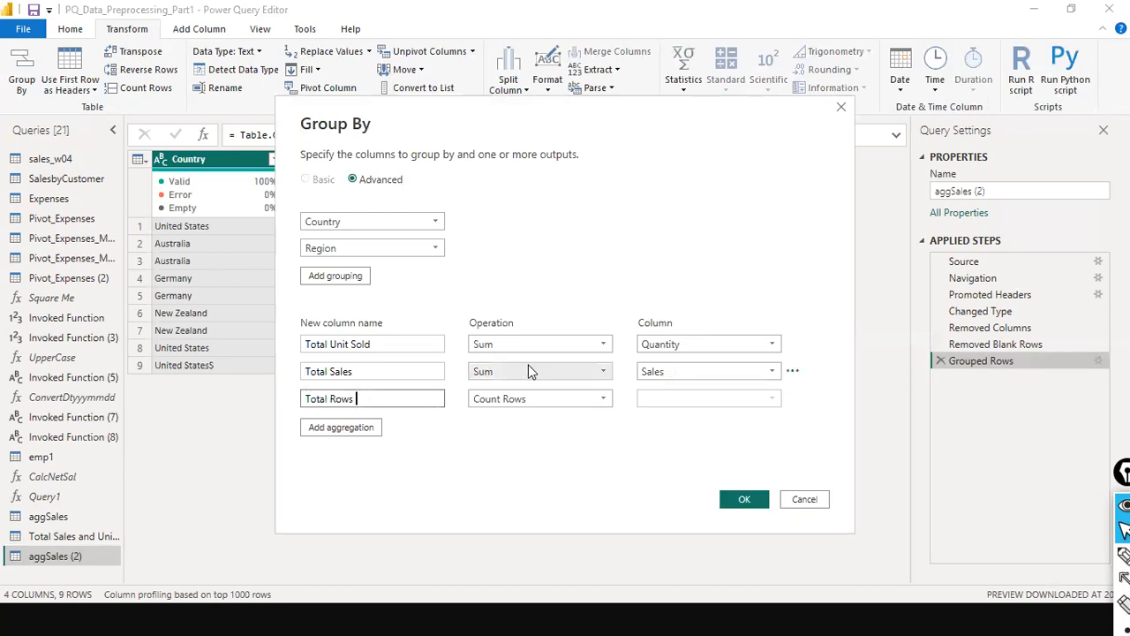
pyautogui.click(603, 402)
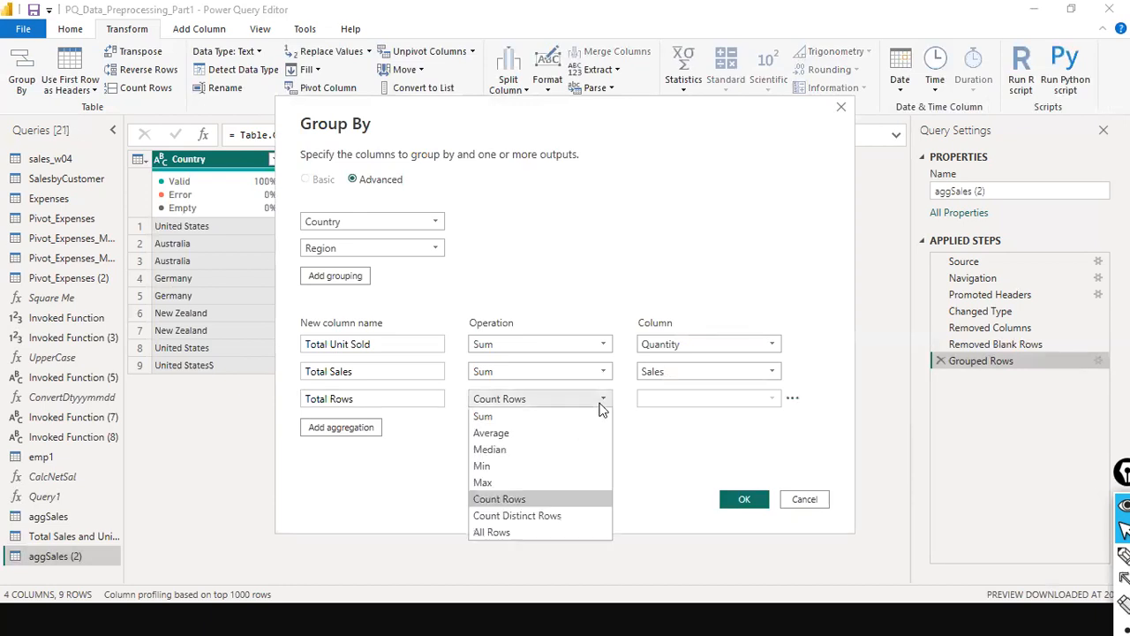
pyautogui.click(517, 532)
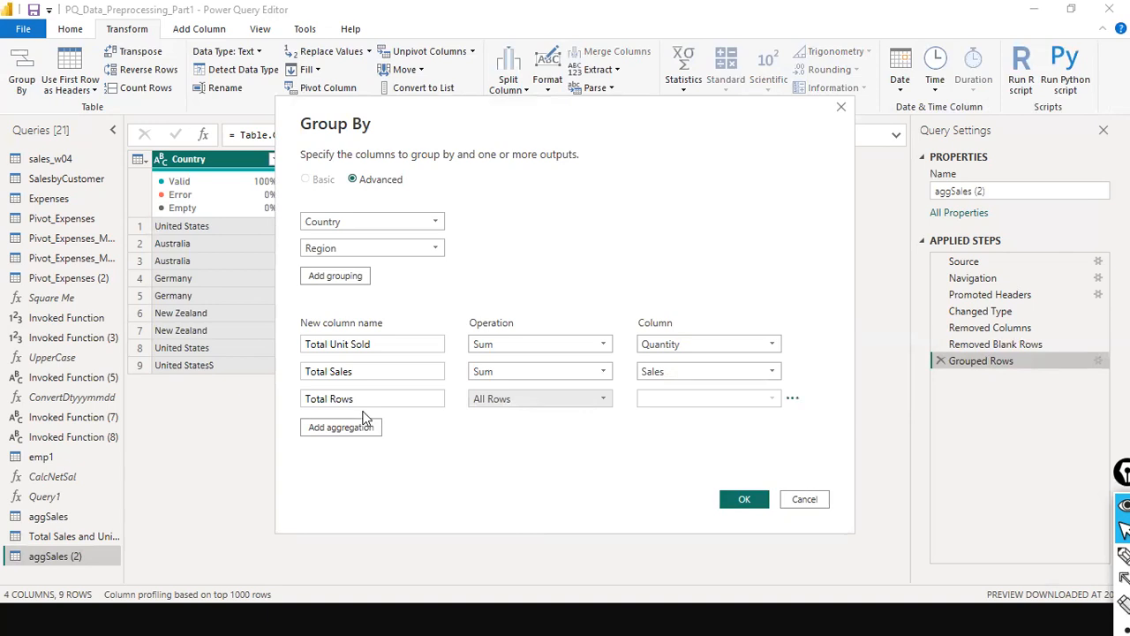
# Step: Rename the All Rows aggregation as Granular Rows and apply the grouping
pyautogui.doubleClick(317, 398)
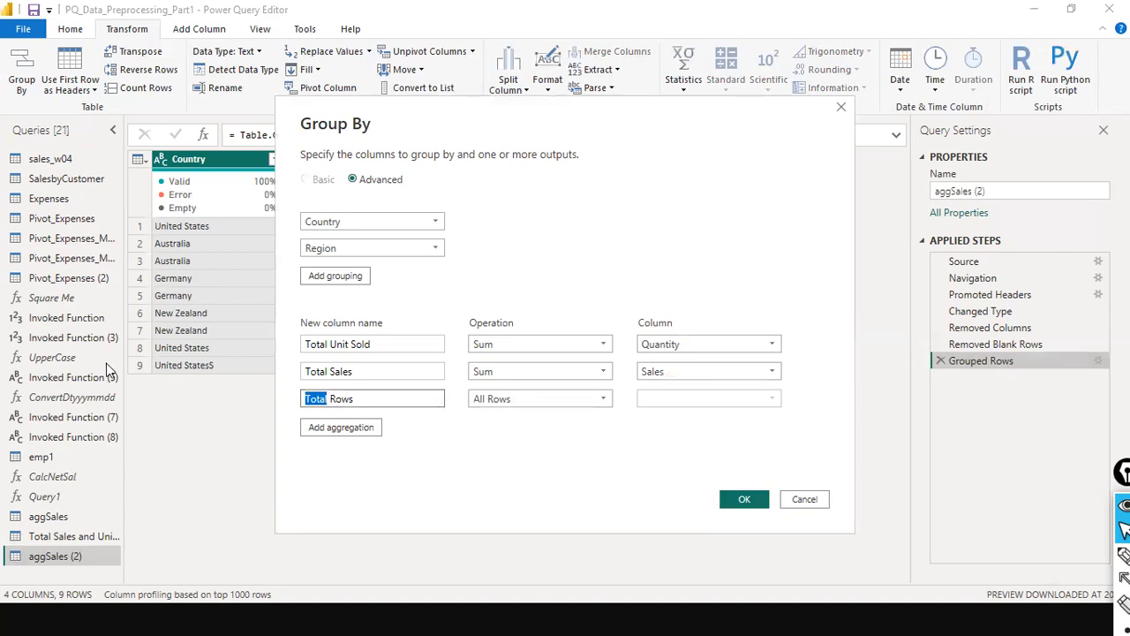
pyautogui.write('Granular')
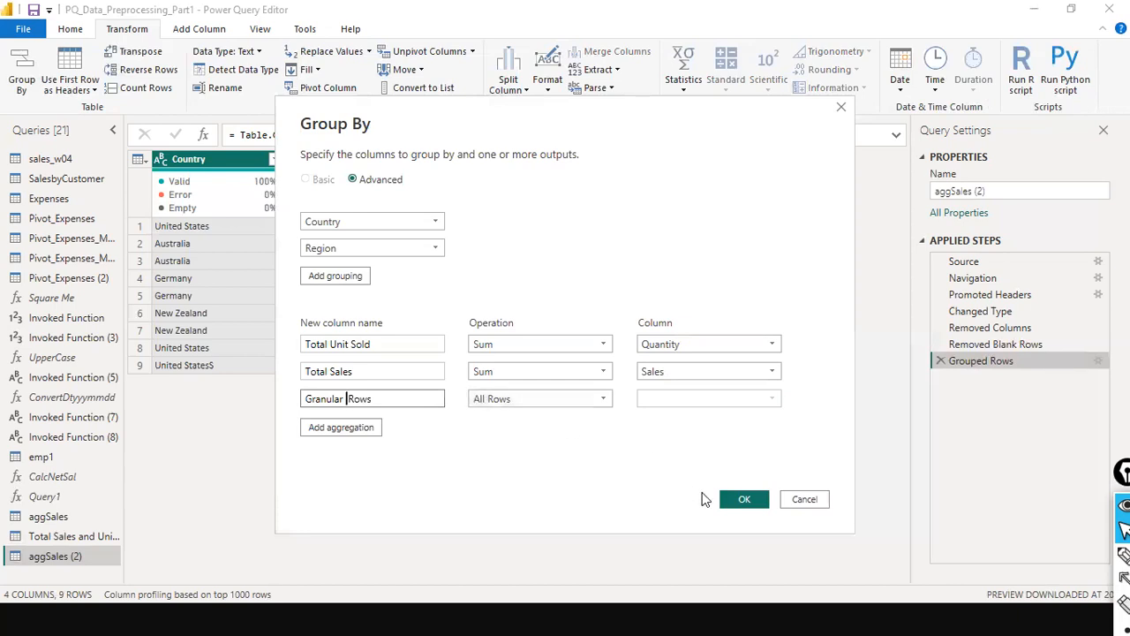
pyautogui.click(740, 498)
pyautogui.click(740, 497)
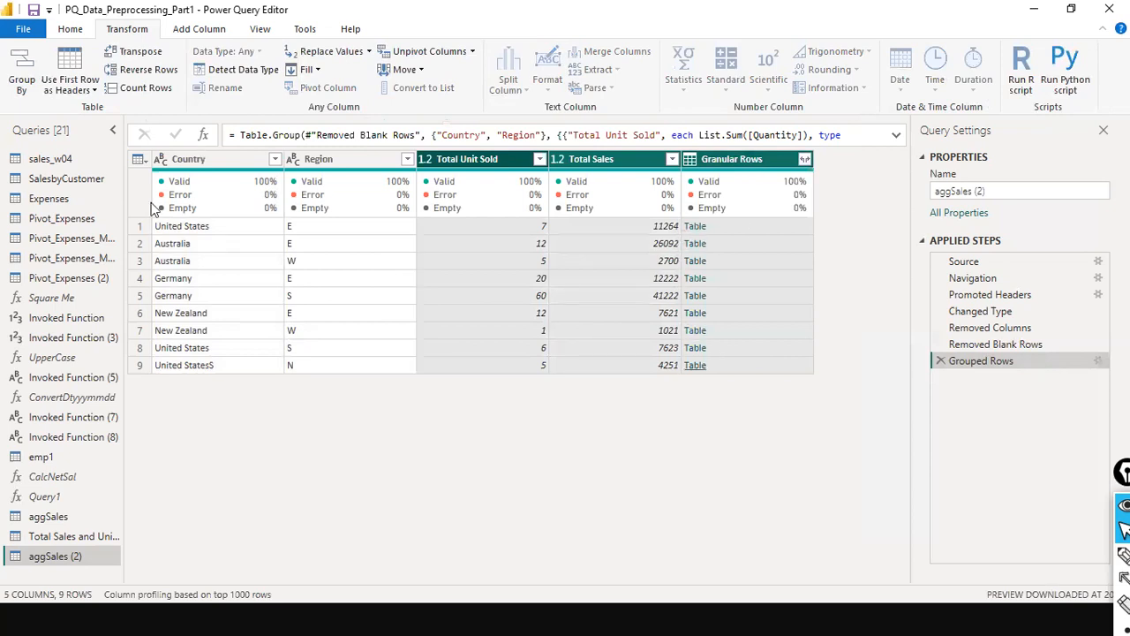
# Step: Preview the nested Granular Rows table for United States, region E, and compare its quantities and sales with the row's totals
pyautogui.click(775, 226)
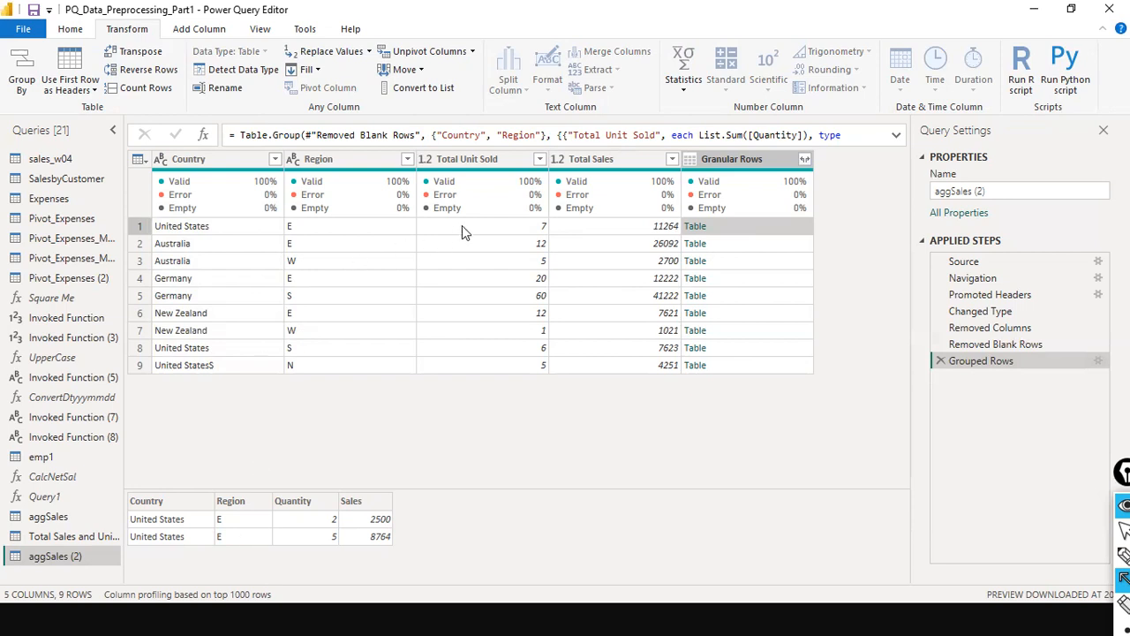
pyautogui.moveTo(540, 227)
pyautogui.mouseDown()
pyautogui.moveTo(396, 378)
pyautogui.moveTo(344, 446)
pyautogui.moveTo(327, 502)
pyautogui.mouseUp()
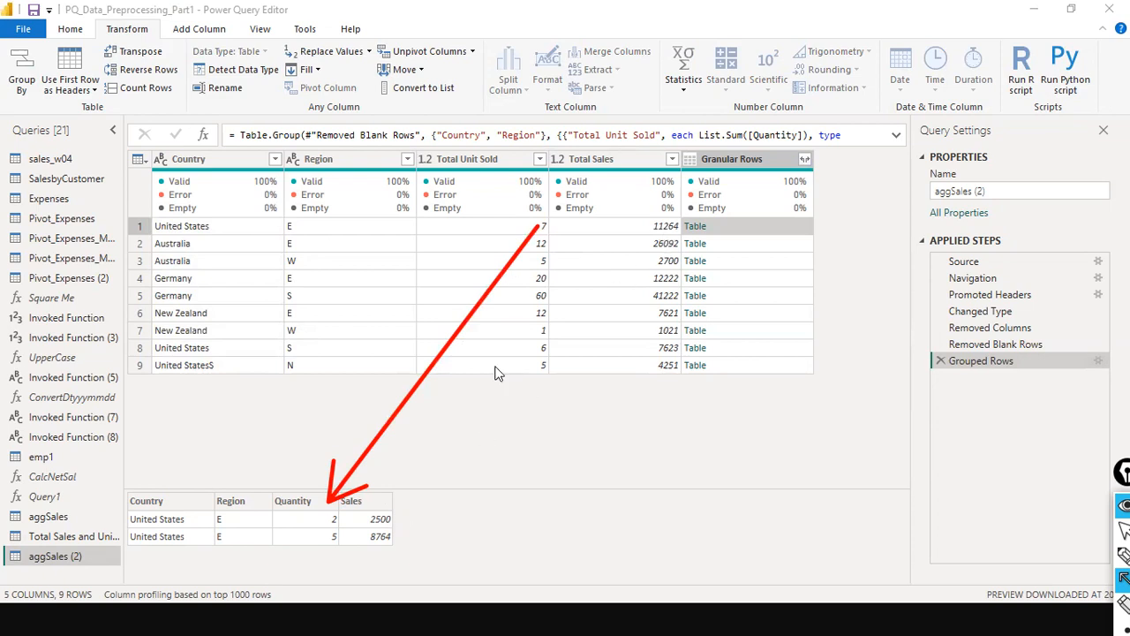
pyautogui.moveTo(649, 232); pyautogui.dragTo(399, 521)
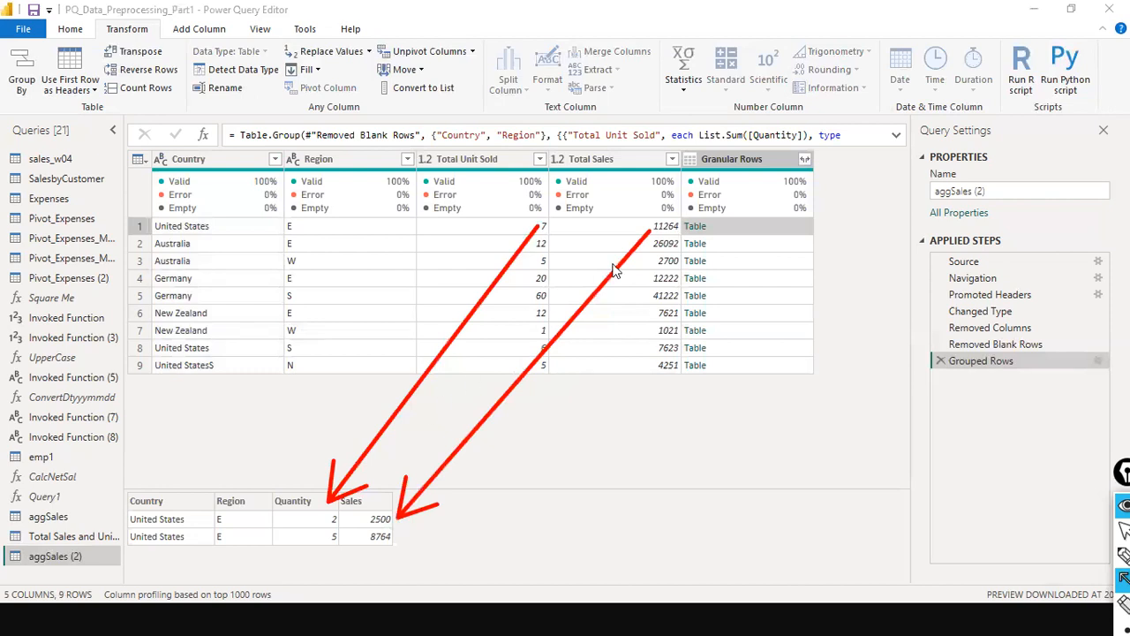
# Step: Preview the nested Granular Rows tables of several country and region groups and compare them with their unit and sales totals
pyautogui.press('Escape')
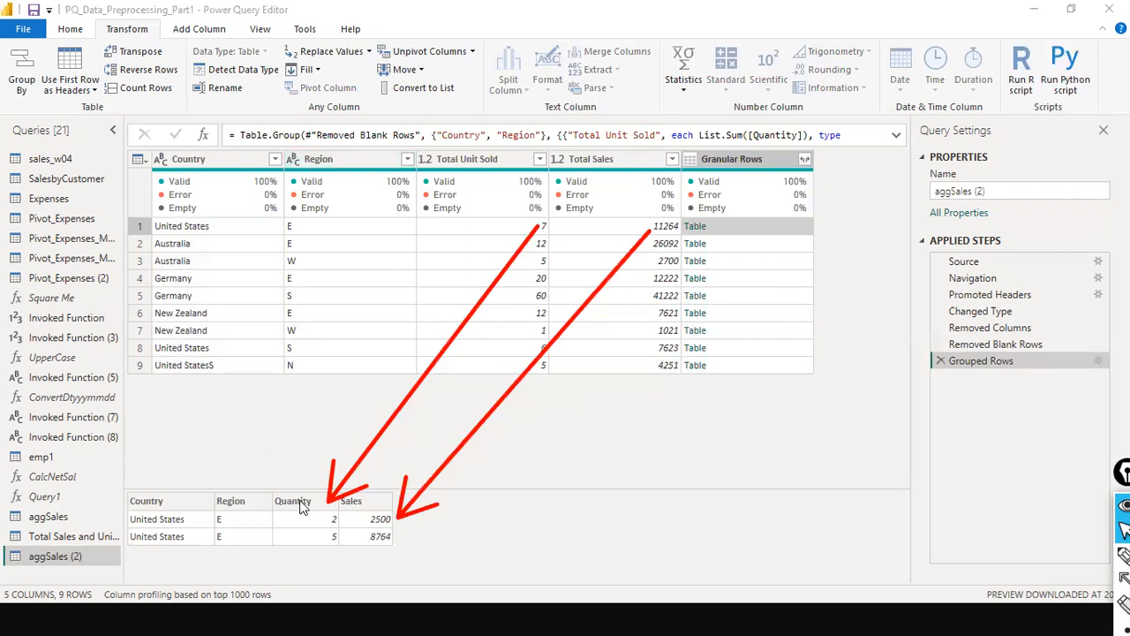
pyautogui.click(766, 248)
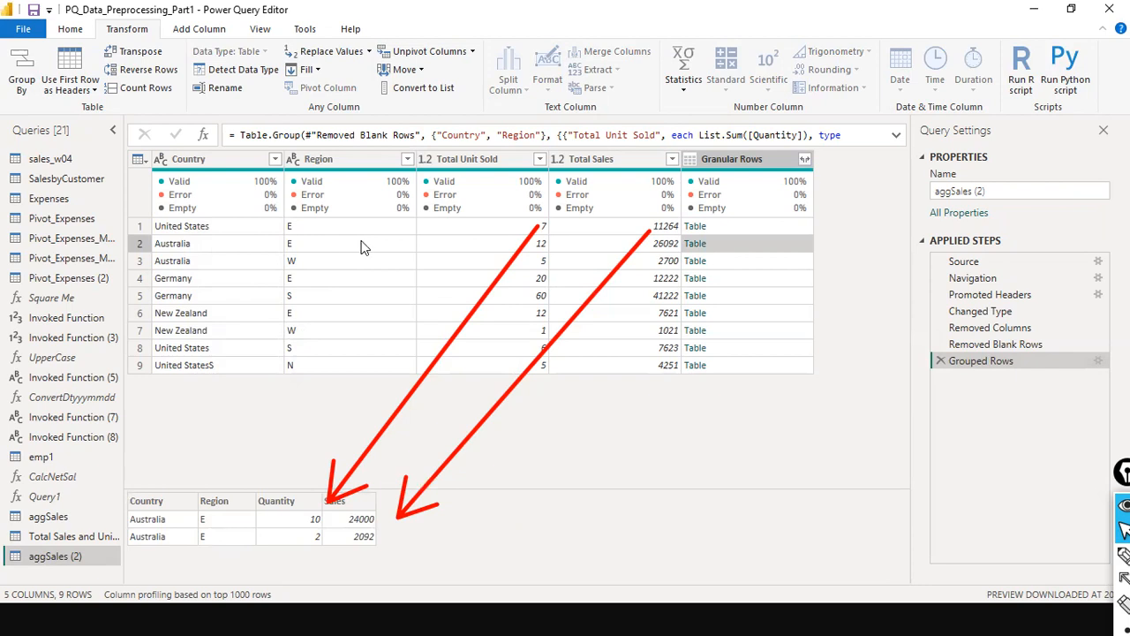
pyautogui.click(755, 265)
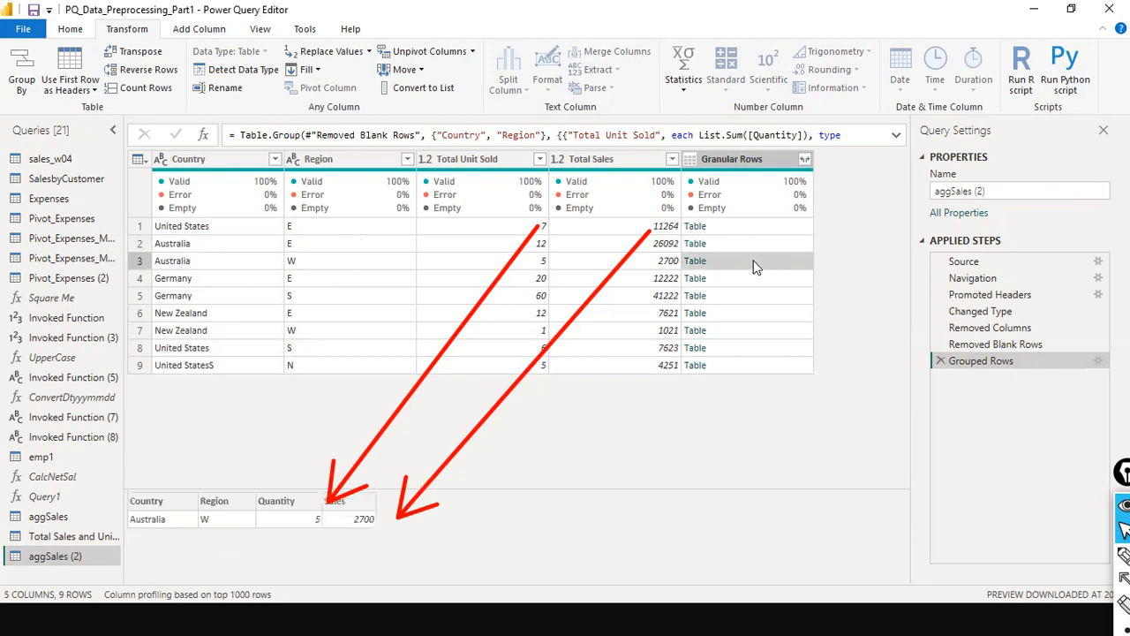
pyautogui.click(763, 280)
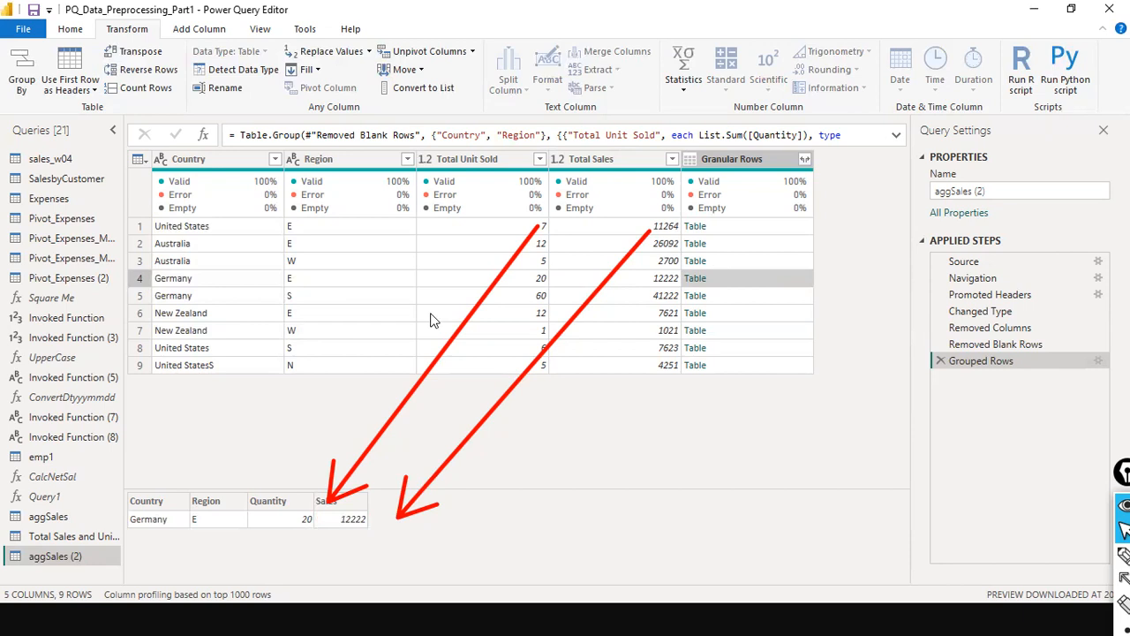
pyautogui.click(740, 347)
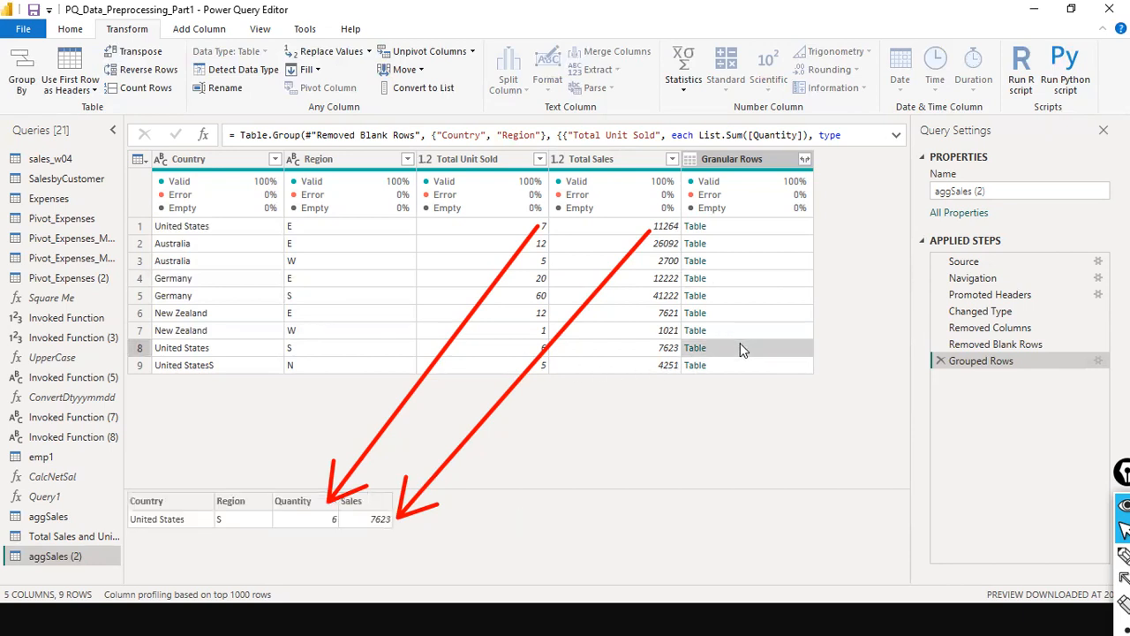
pyautogui.click(754, 365)
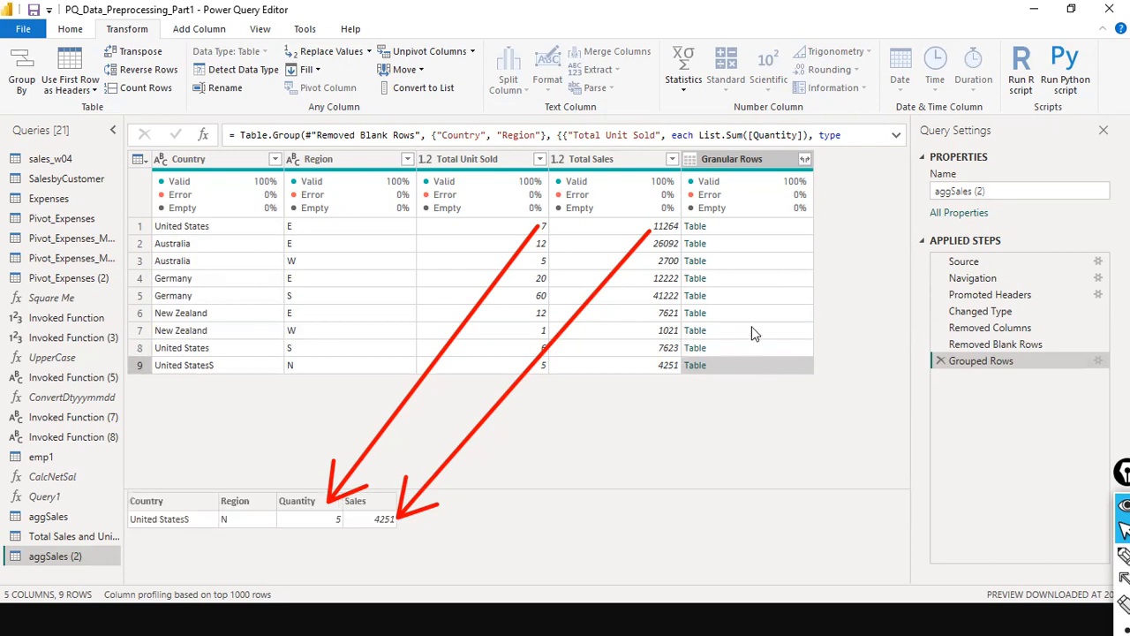
pyautogui.click(740, 227)
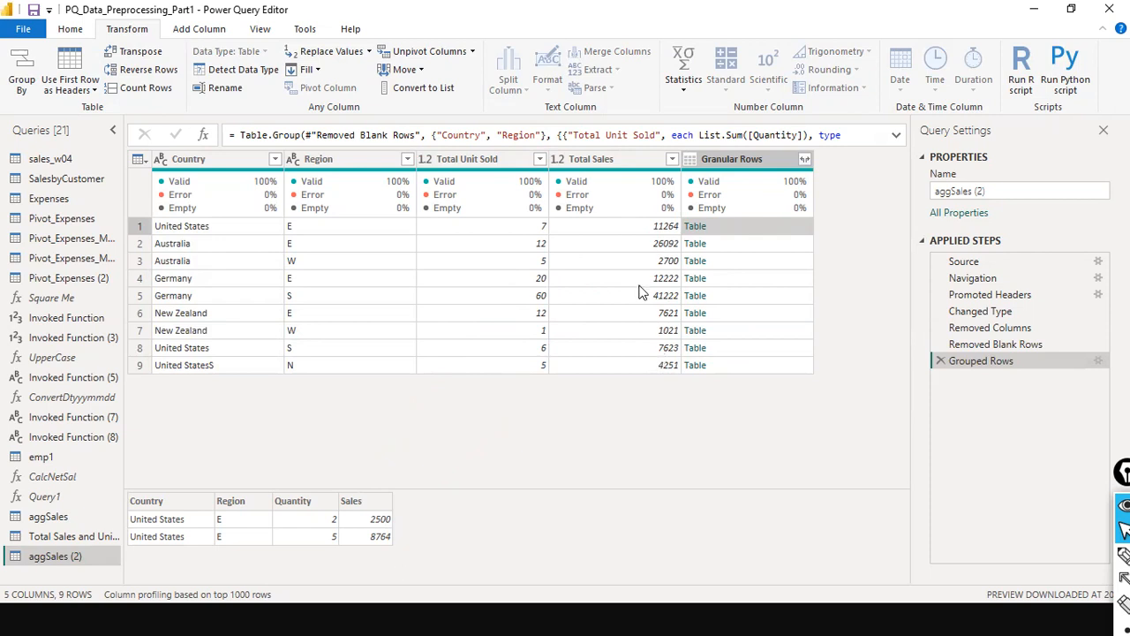
pyautogui.click(744, 247)
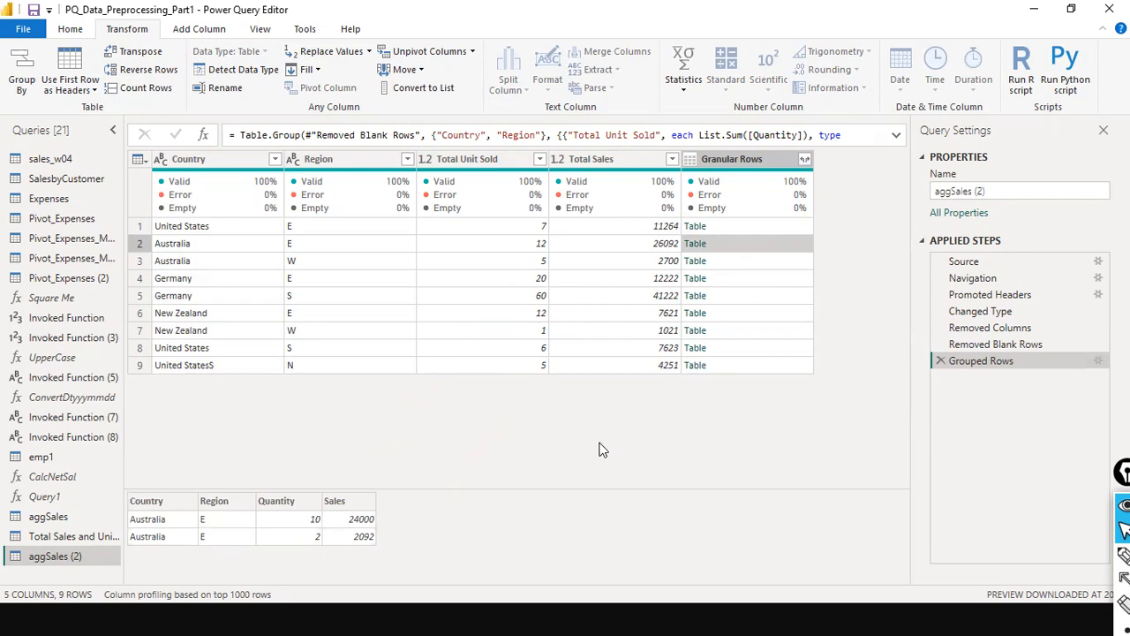
# Step: Expand the Granular Rows column into Country, Region, Quantity and Sales without the original column name as prefix, and review the expanded columns
pyautogui.moveTo(799, 205)
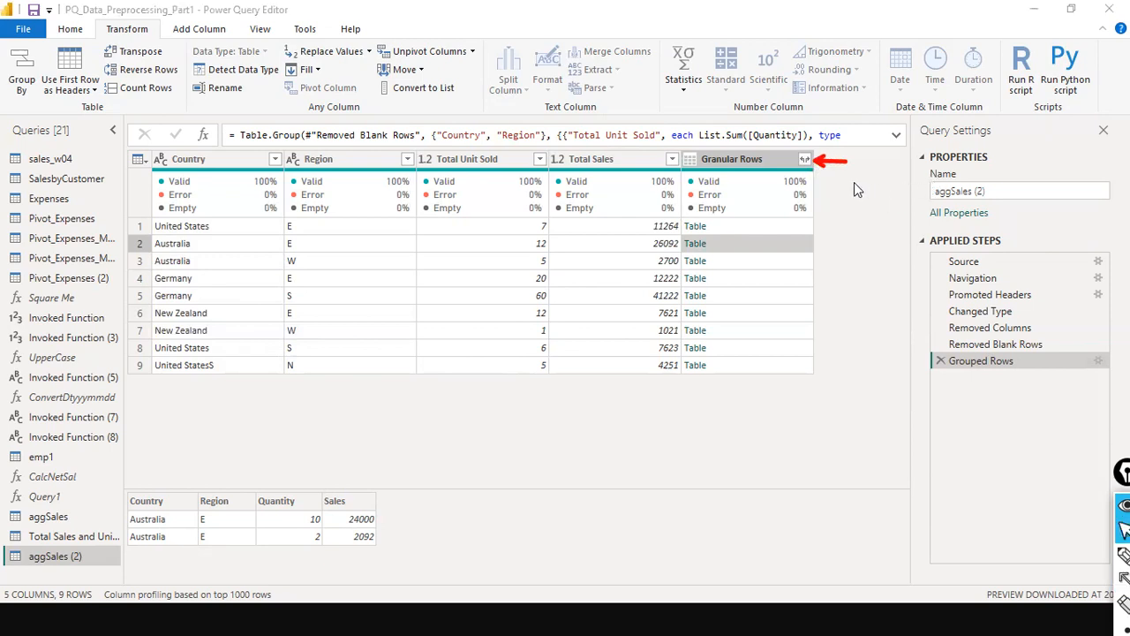
pyautogui.click(804, 160)
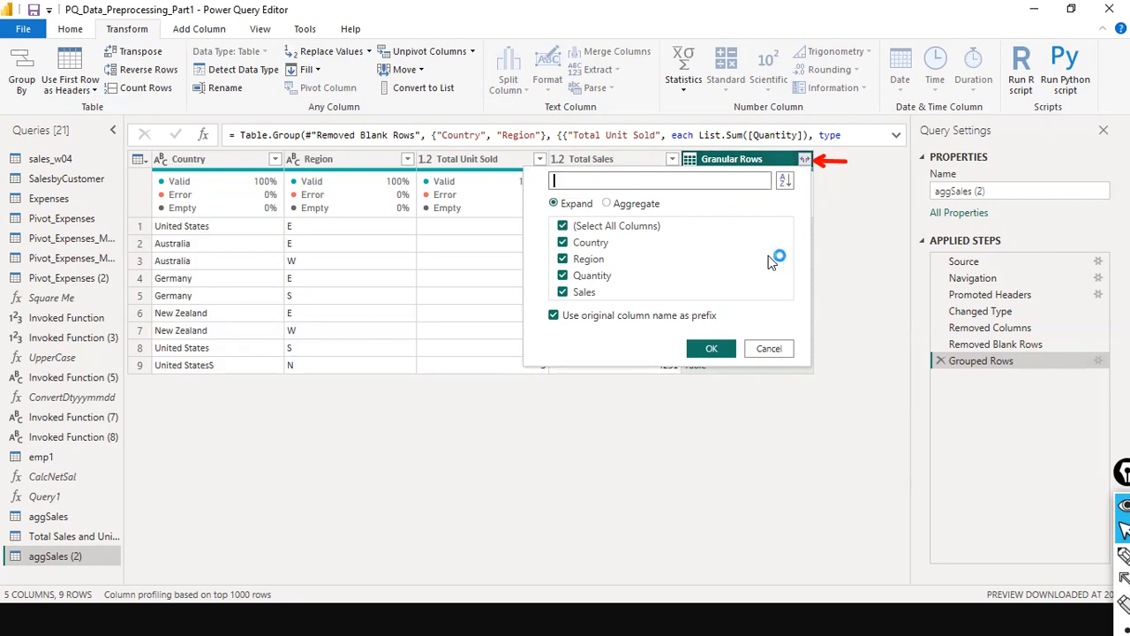
pyautogui.click(553, 317)
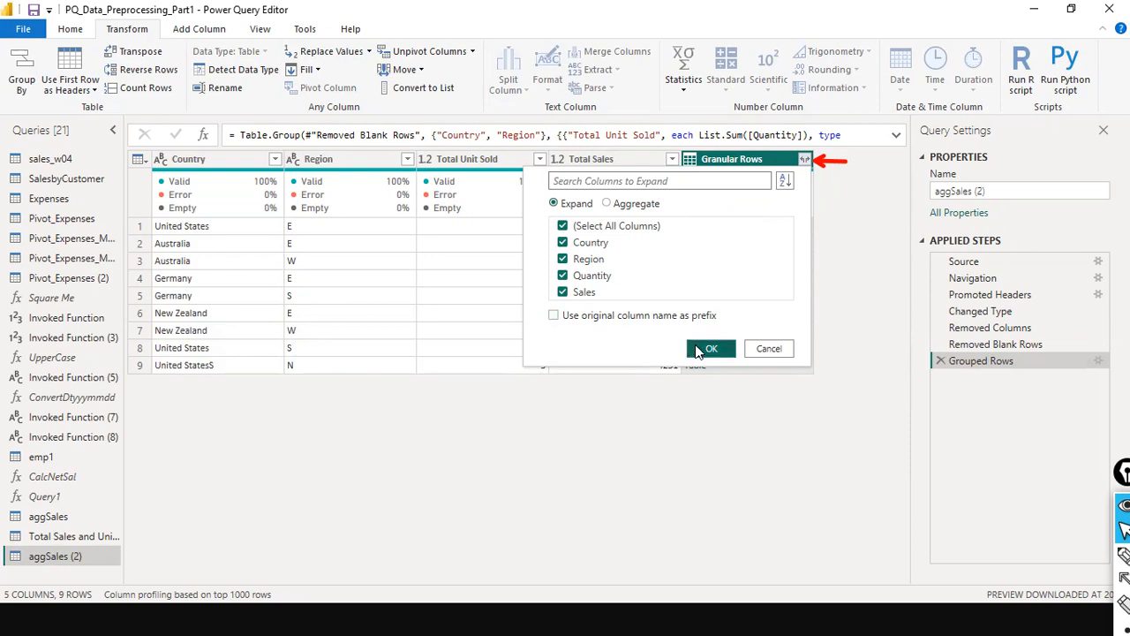
pyautogui.click(710, 349)
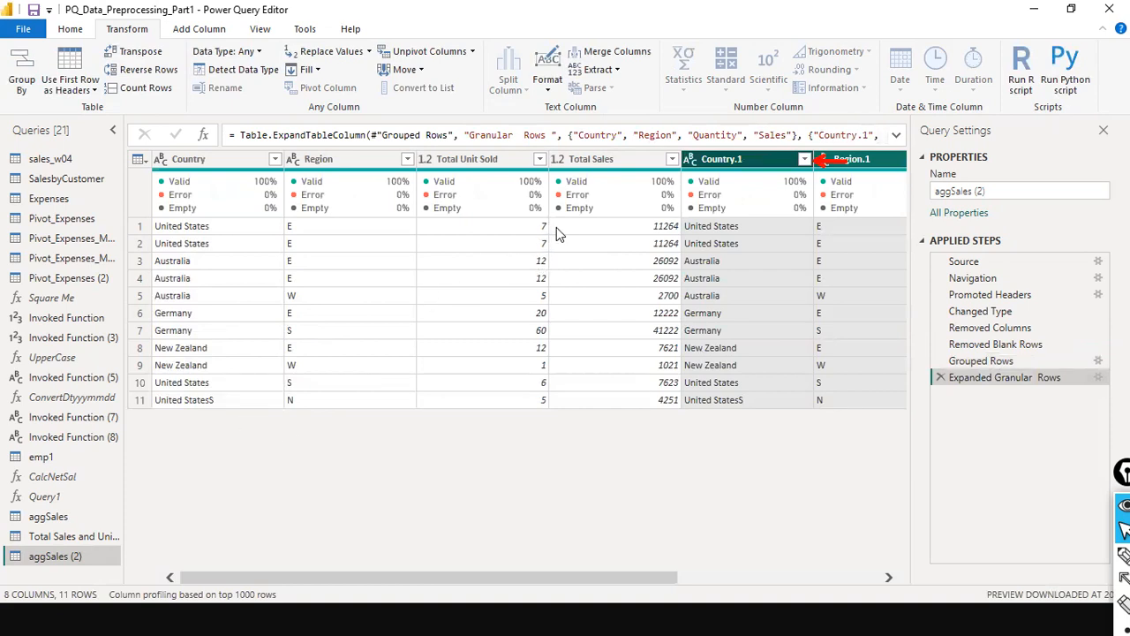
pyautogui.moveTo(556, 575); pyautogui.dragTo(761, 576)
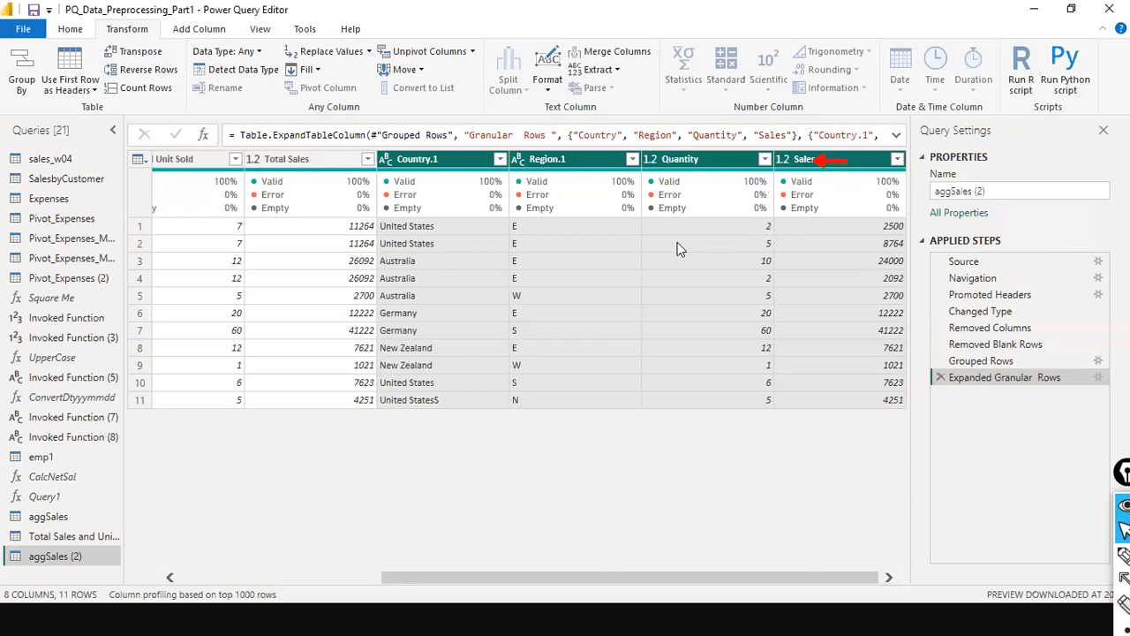
pyautogui.moveTo(494, 579); pyautogui.dragTo(317, 585)
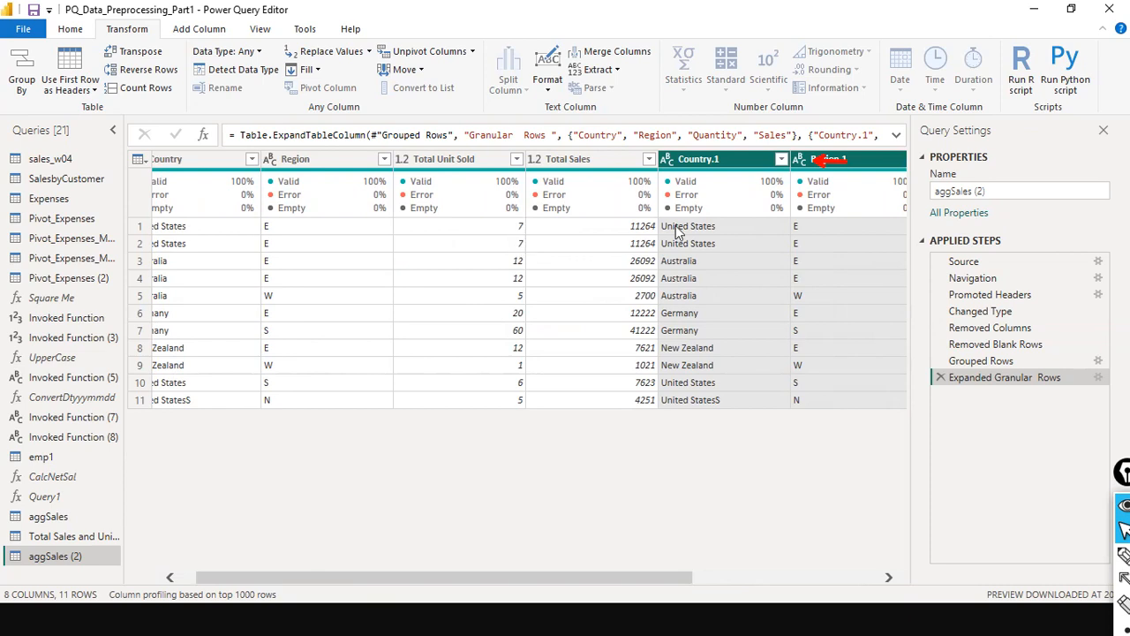
pyautogui.click(745, 231)
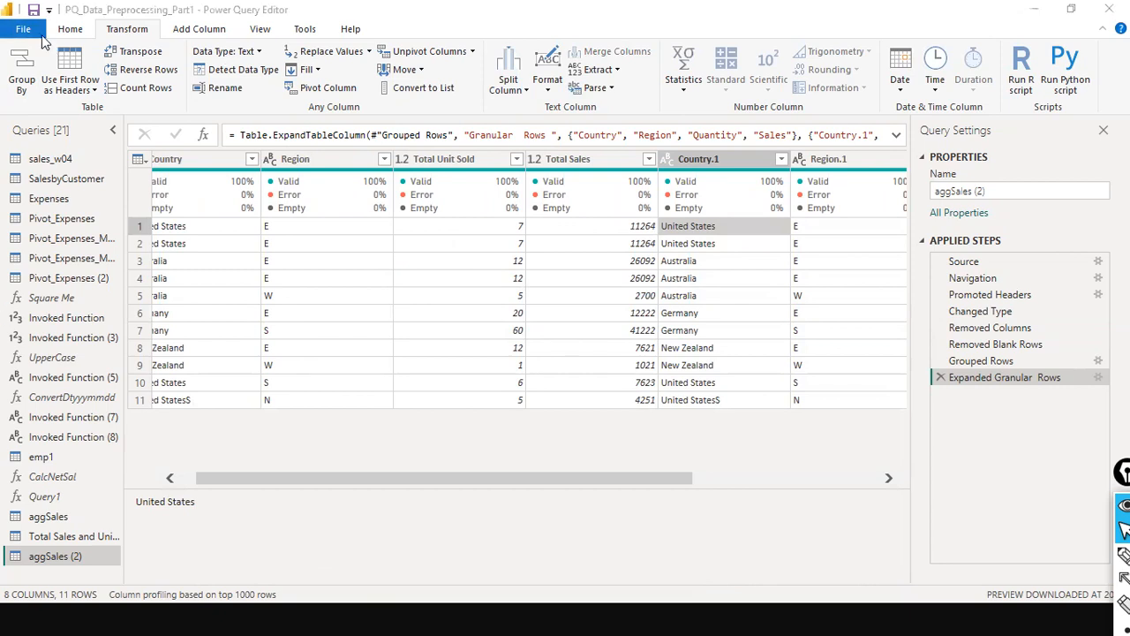
# Step: Save the file under the new name PQ_Data_Preprocessing_Part2.pbix and apply the pending query changes
pyautogui.click(24, 31)
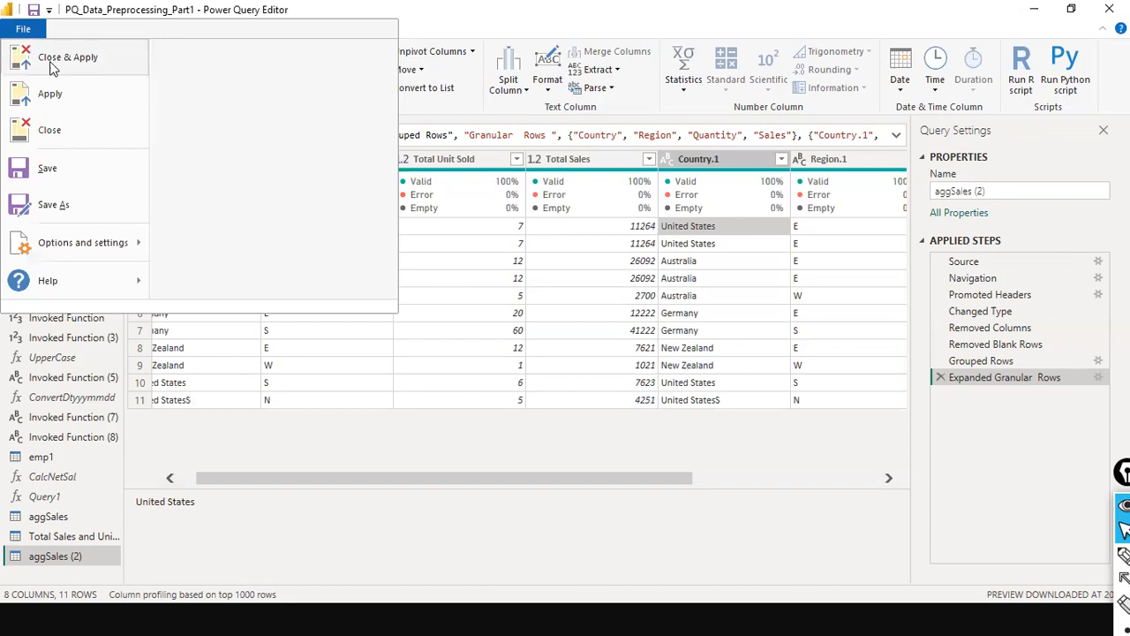
pyautogui.press('Escape')
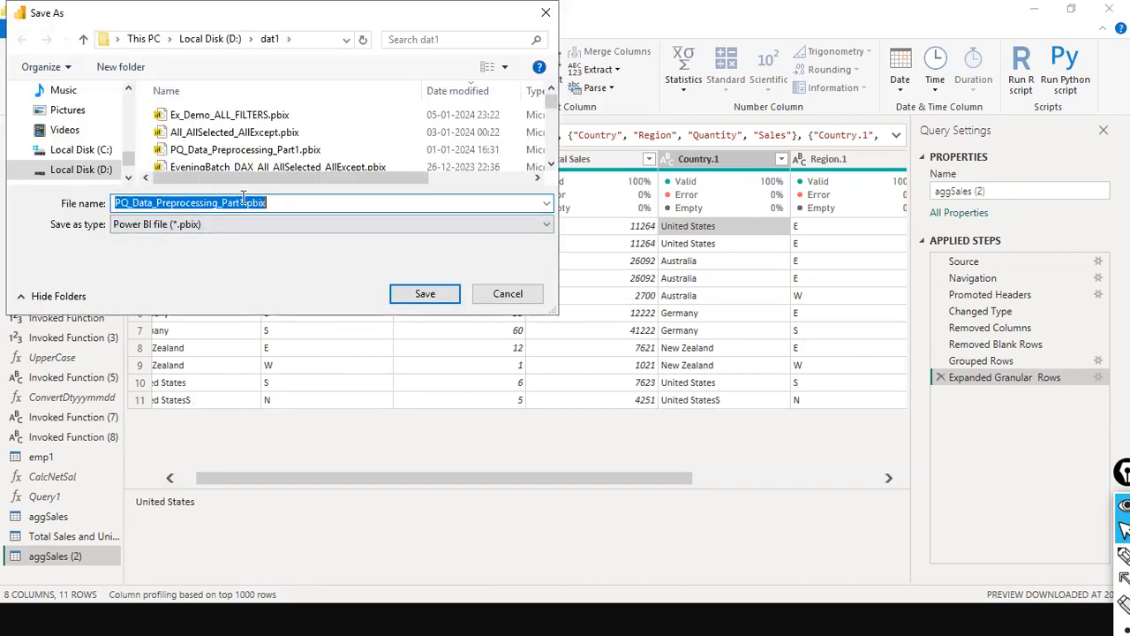
pyautogui.click(243, 200)
pyautogui.press('BackSpace')
pyautogui.write('2')
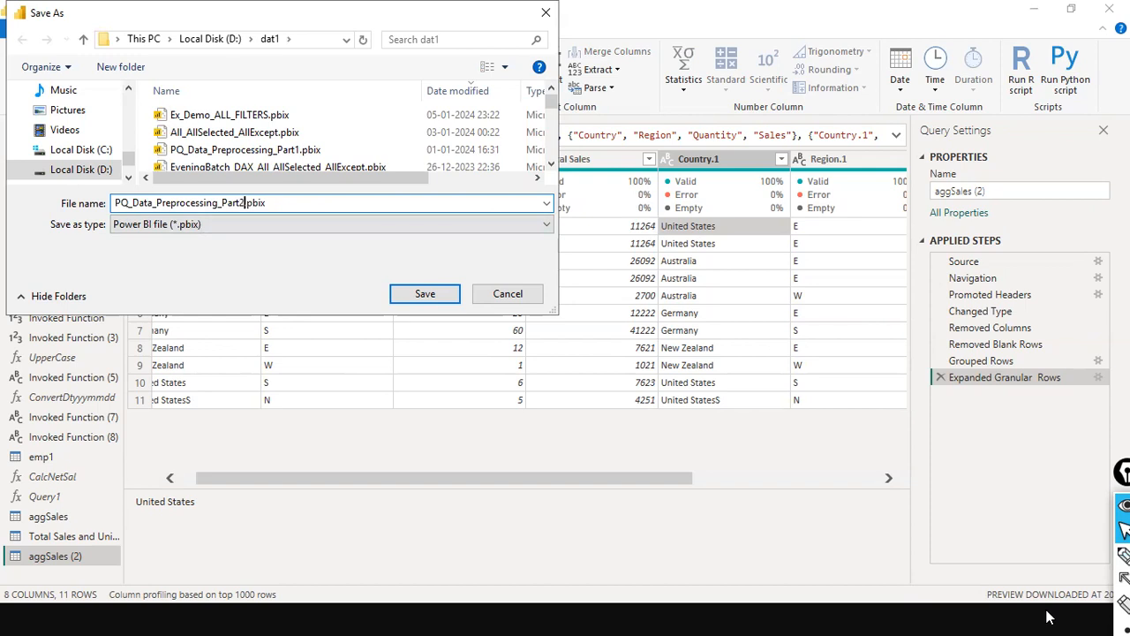
pyautogui.press('Return')
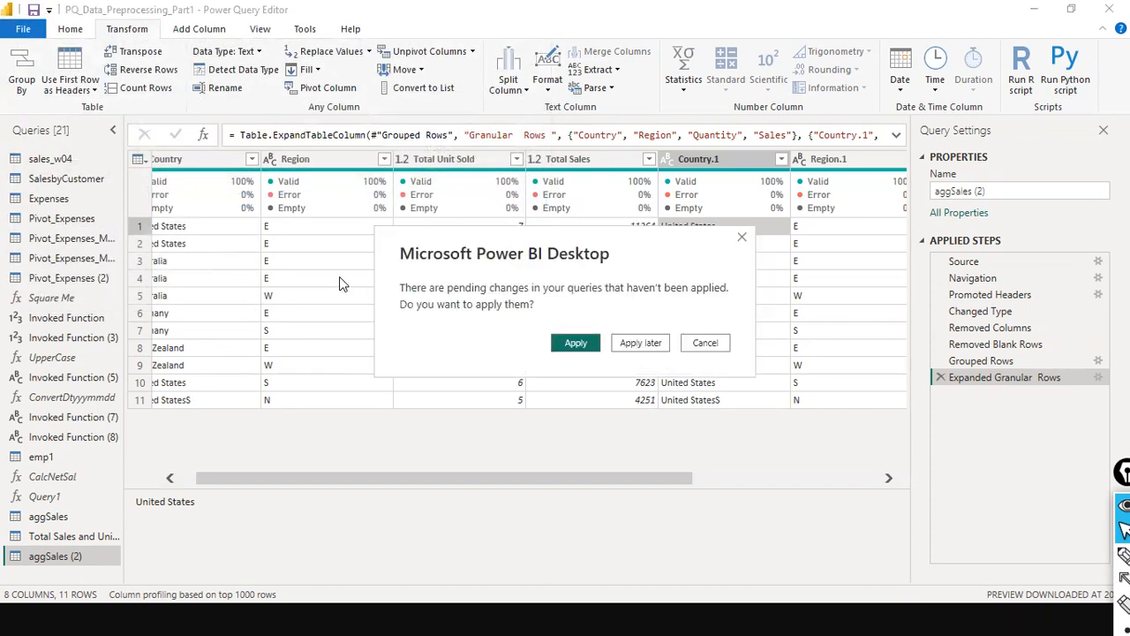
pyautogui.click(577, 343)
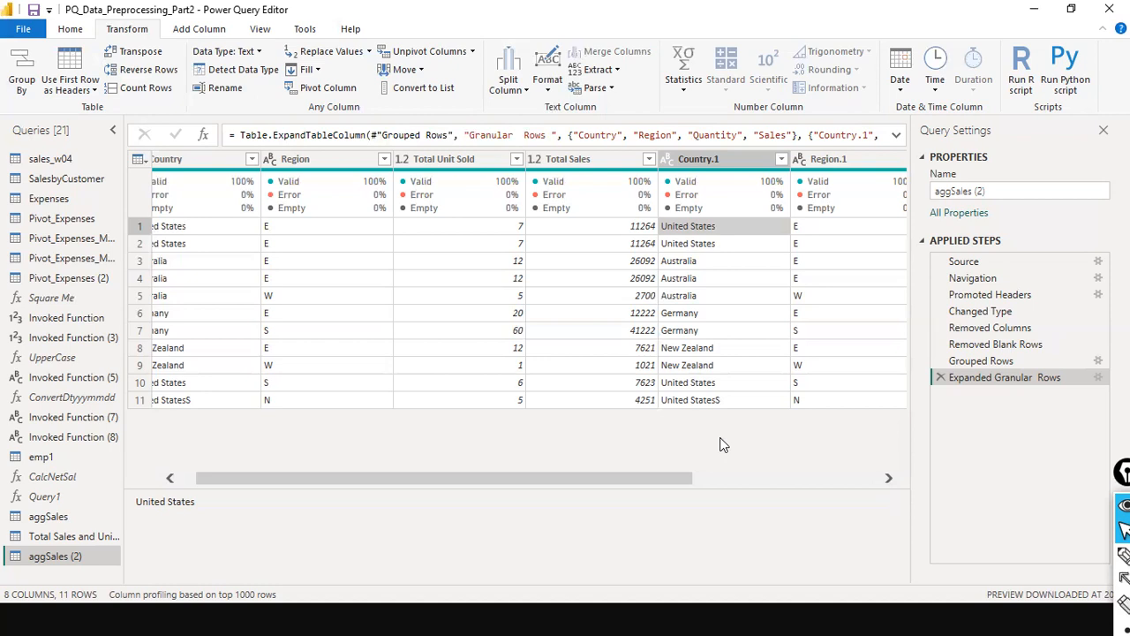
# Step: Open the Query1 function and expand its formula to read the full code
pyautogui.click(44, 499)
pyautogui.rightClick(49, 498)
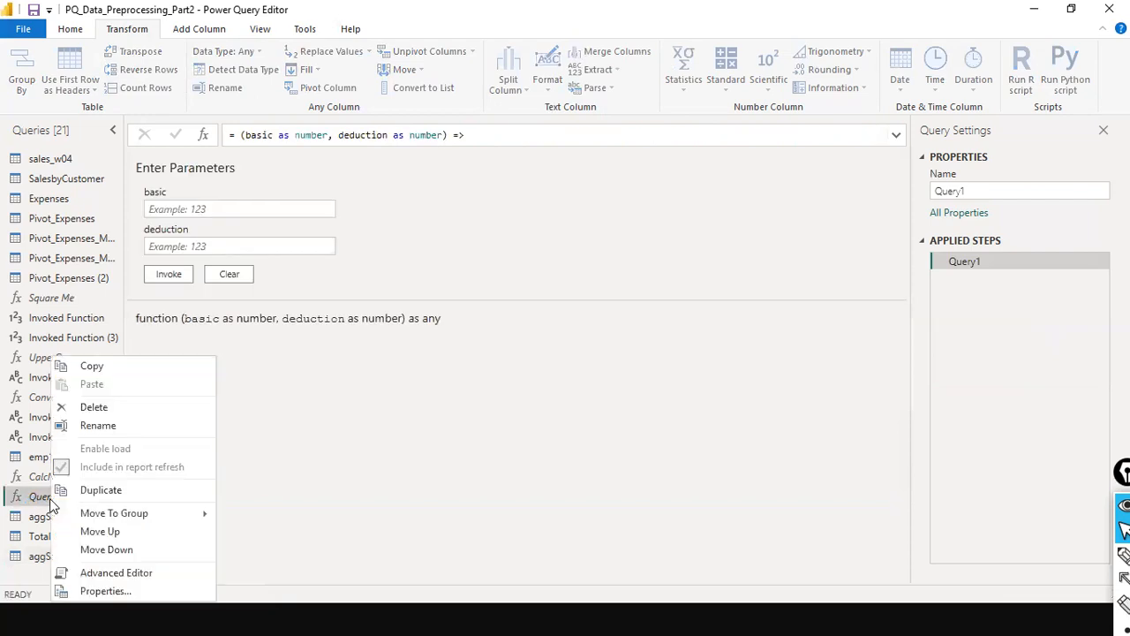
pyautogui.click(128, 426)
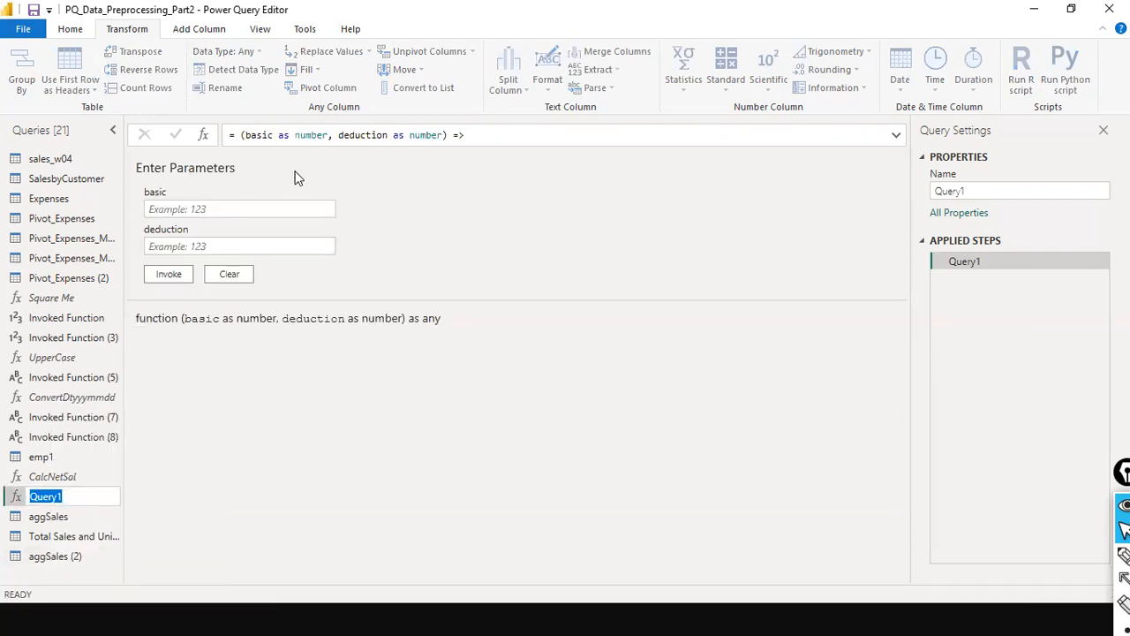
pyautogui.press('Return')
pyautogui.click(896, 137)
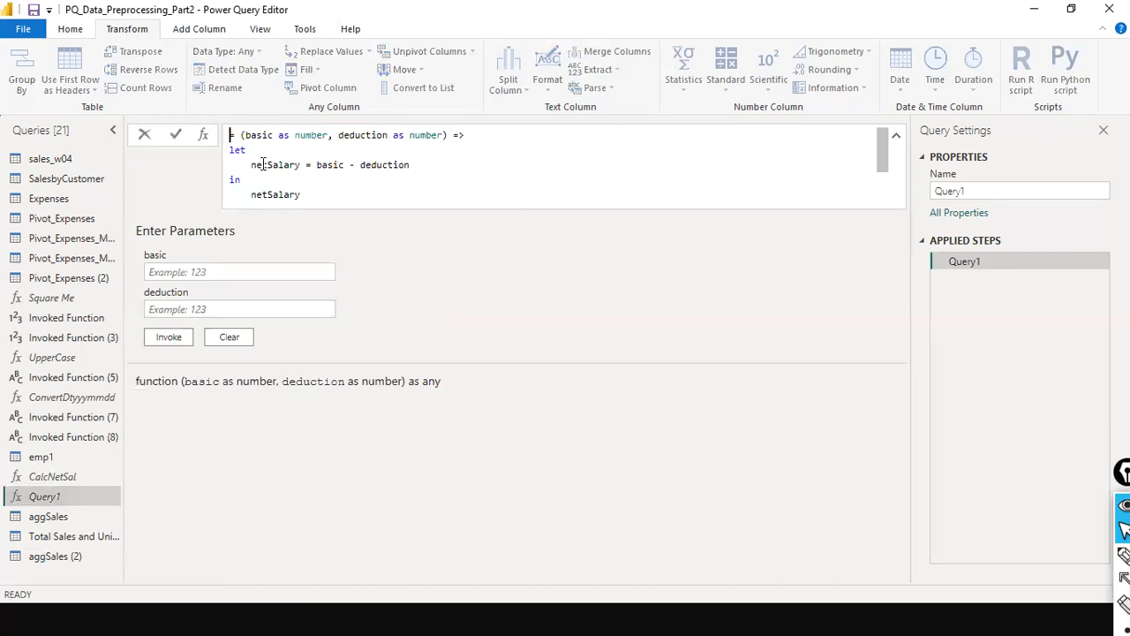
# Step: Rename the Query1 function as CalculateNetSalary
pyautogui.rightClick(58, 500)
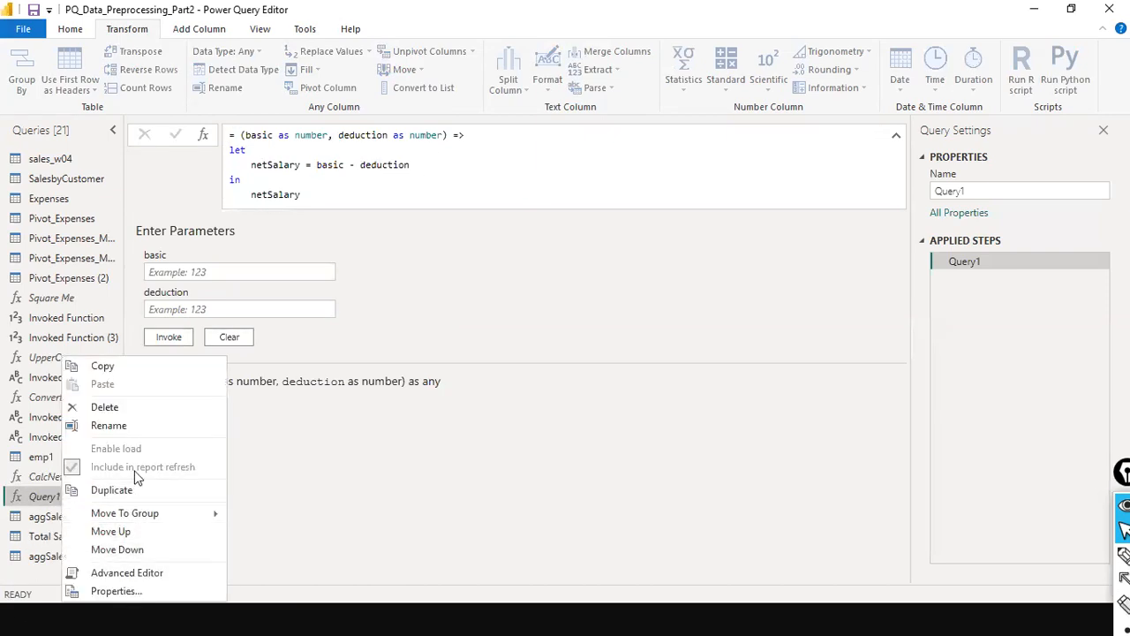
pyautogui.click(148, 426)
pyautogui.click(147, 425)
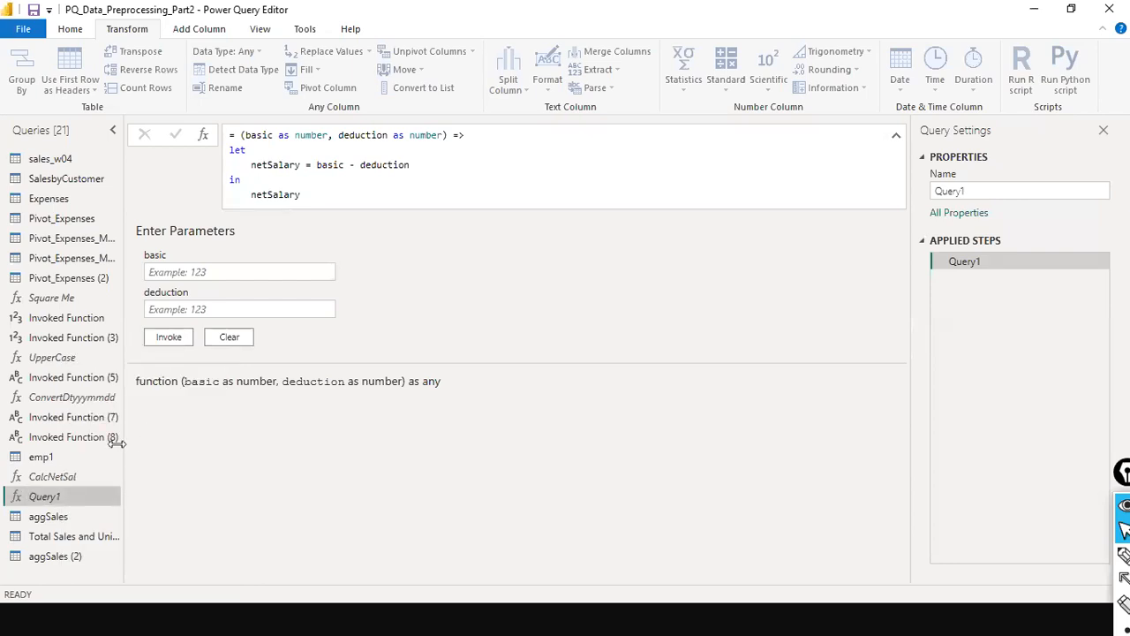
pyautogui.rightClick(56, 497)
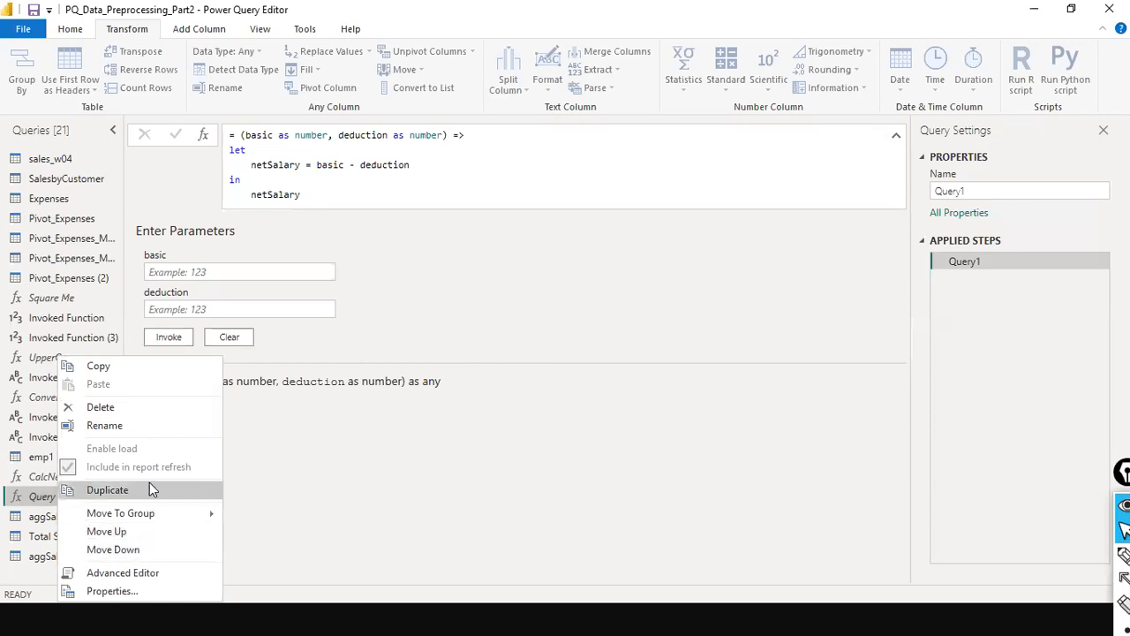
pyautogui.click(159, 426)
pyautogui.write('Calculae')
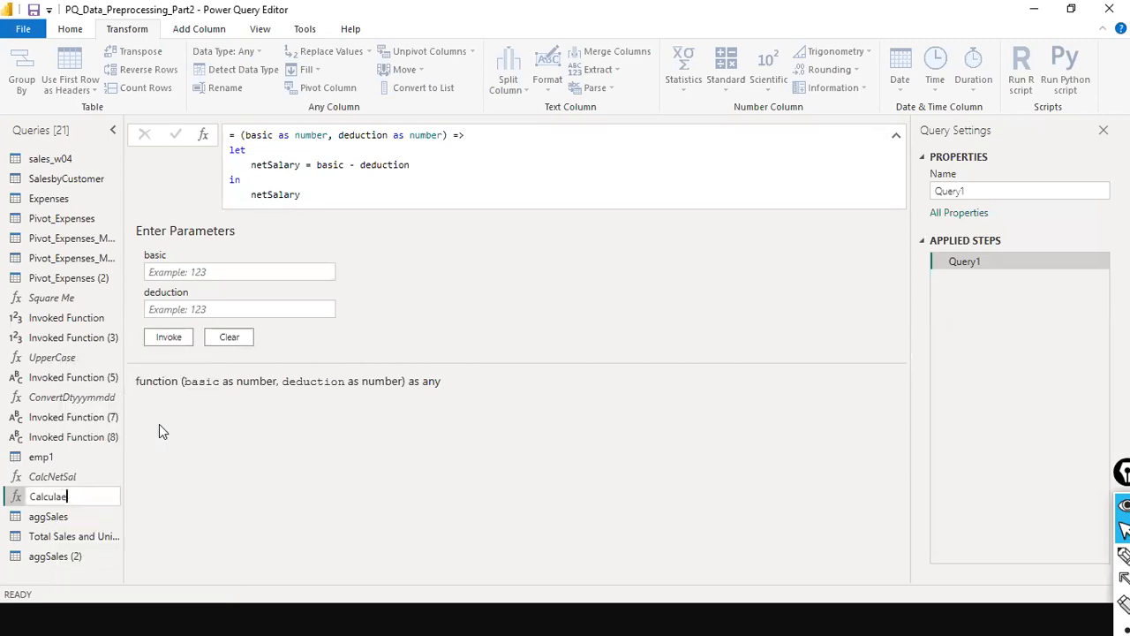
pyautogui.press('BackSpace')
pyautogui.write('teNetSalary')
pyautogui.press('Return')
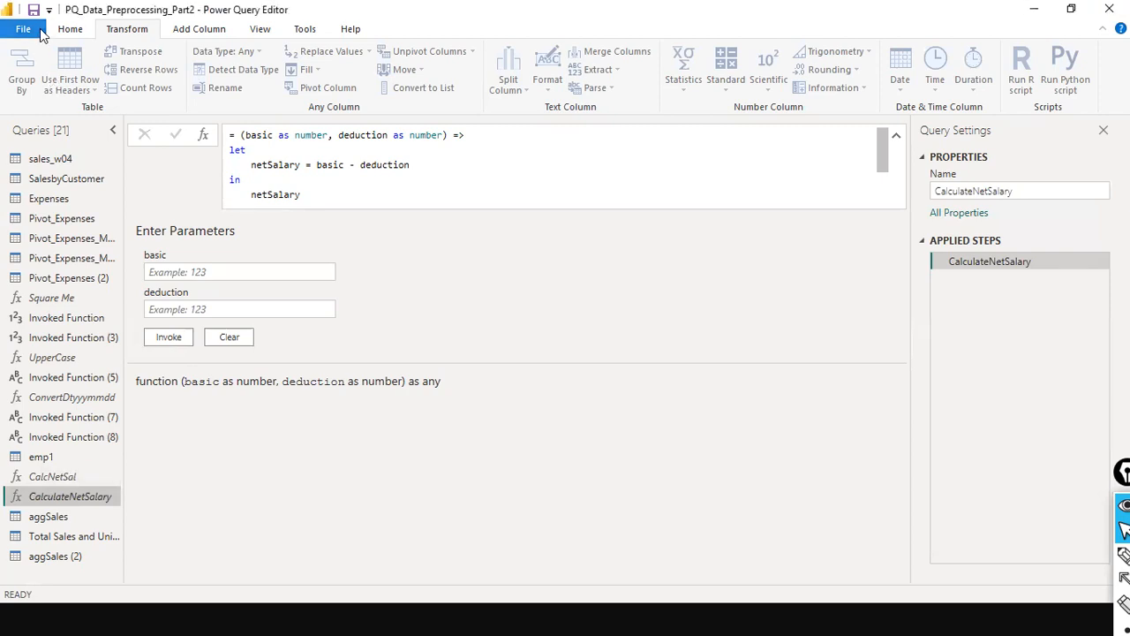
pyautogui.click(26, 31)
pyautogui.click(555, 356)
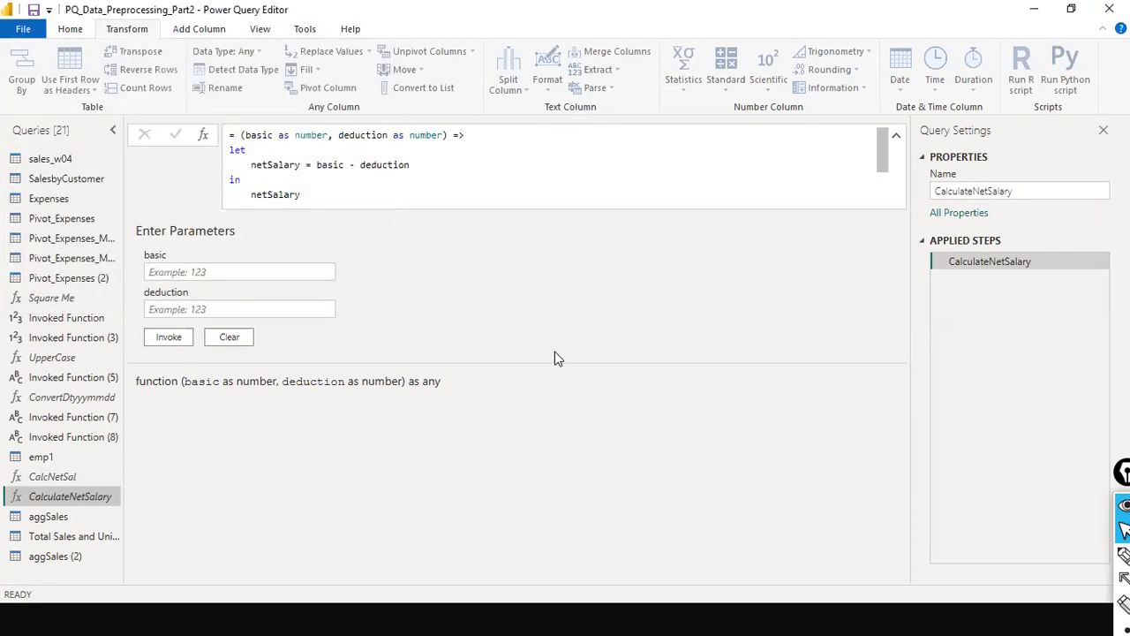